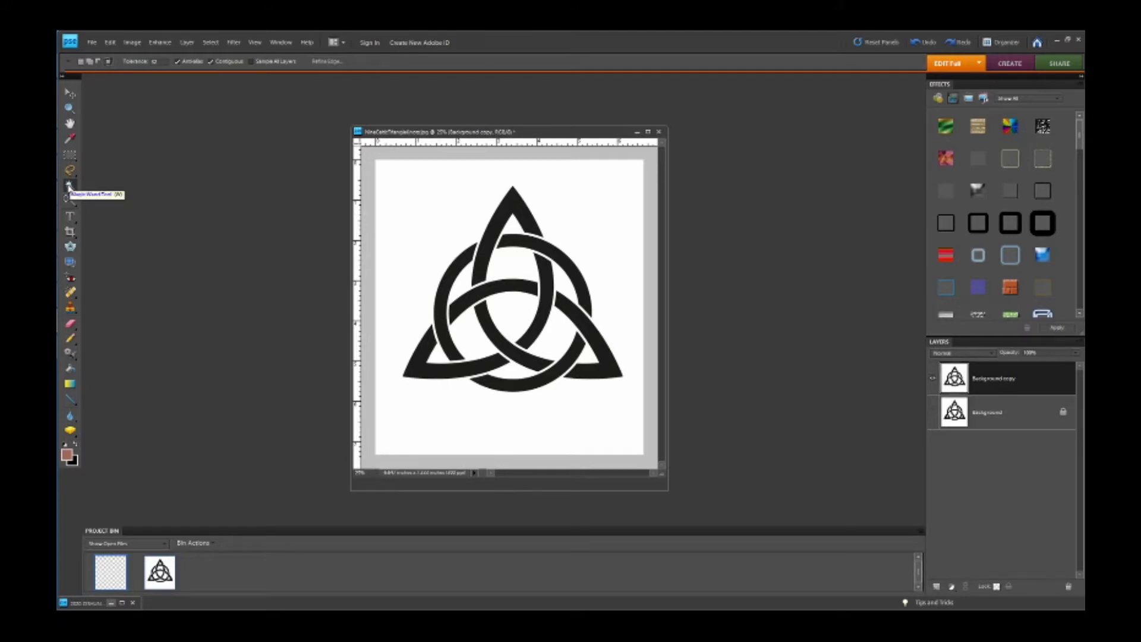
Delete the white areas around the Celtic knot on the Background copy layer with the Magic Wand and clear the selection.
click(427, 210)
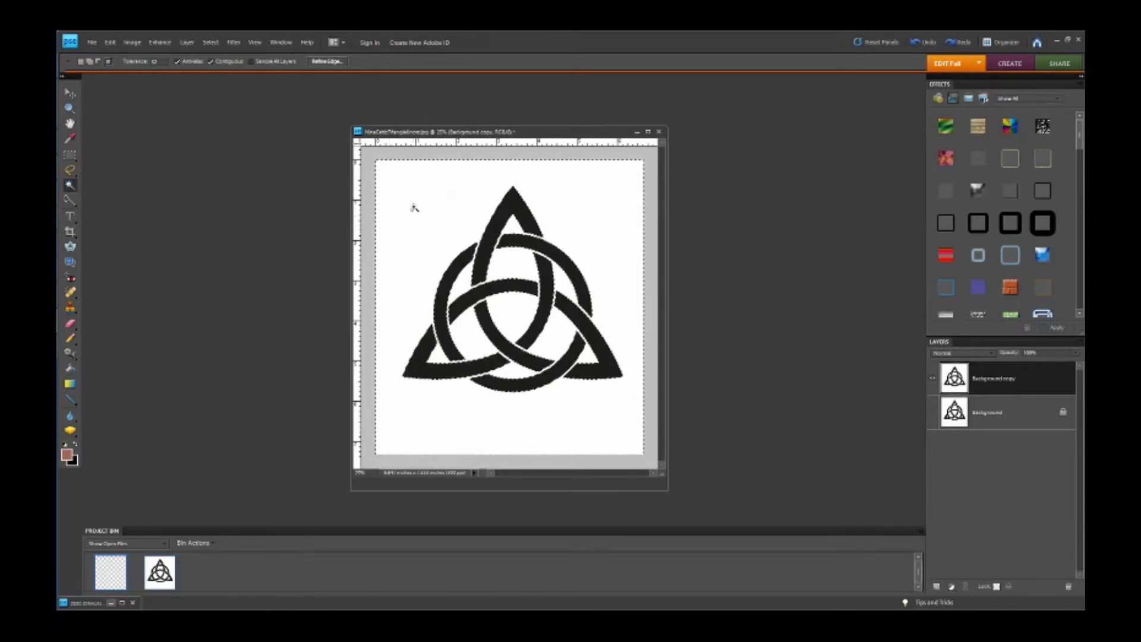
click(110, 42)
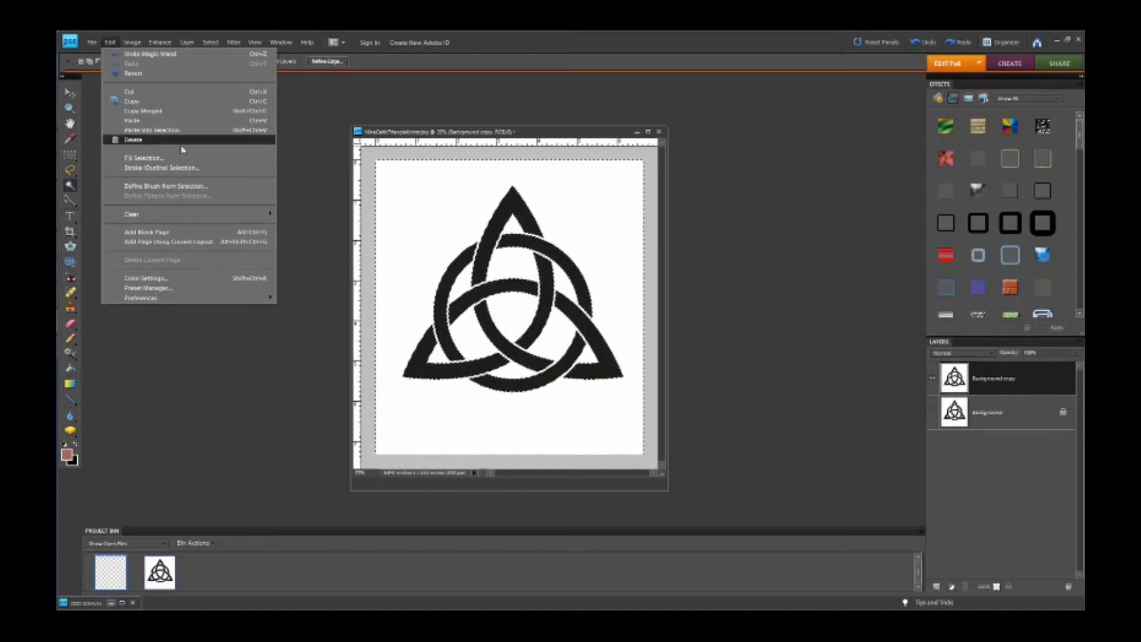
click(391, 220)
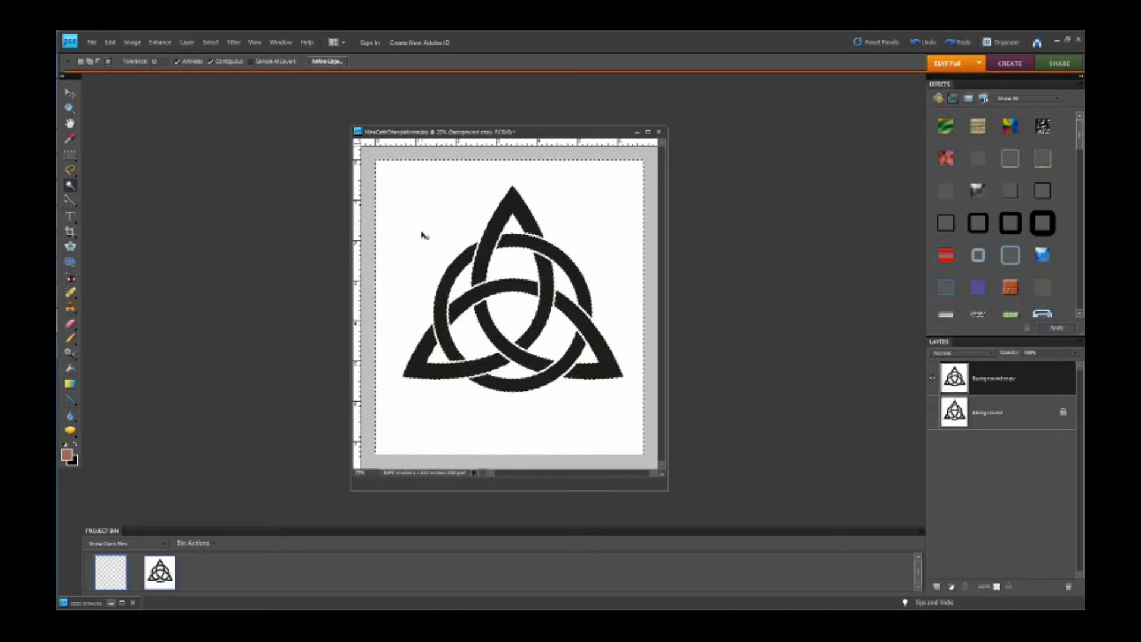
key(Delete)
key(ctrl+d)
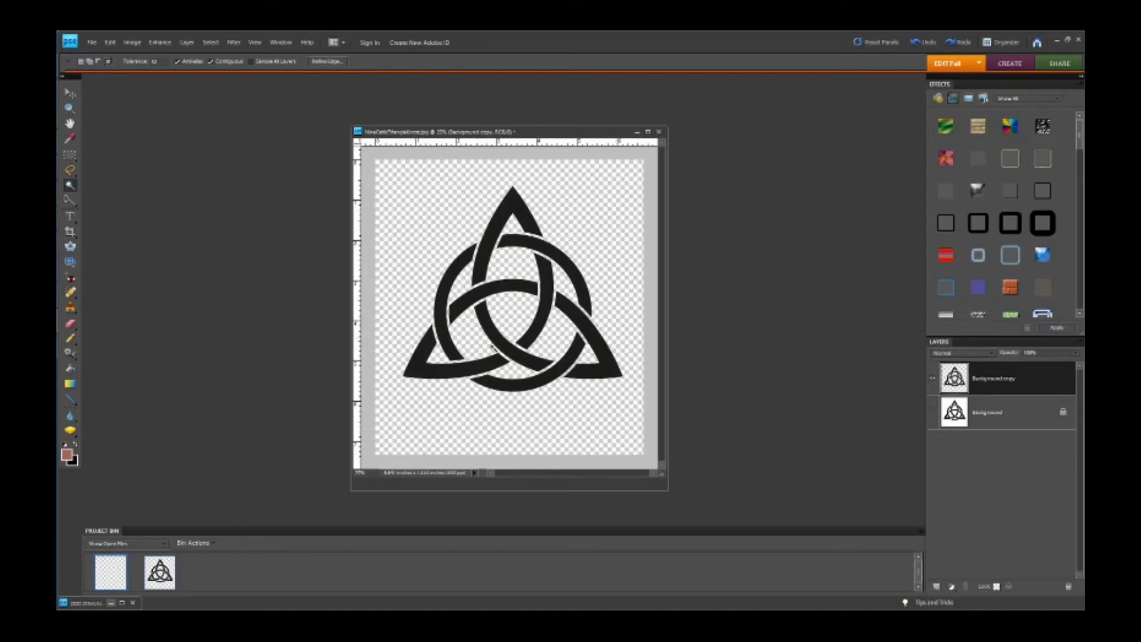
Add a Solid Color fill layer in vivid blue to the Celtic knot image.
click(952, 587)
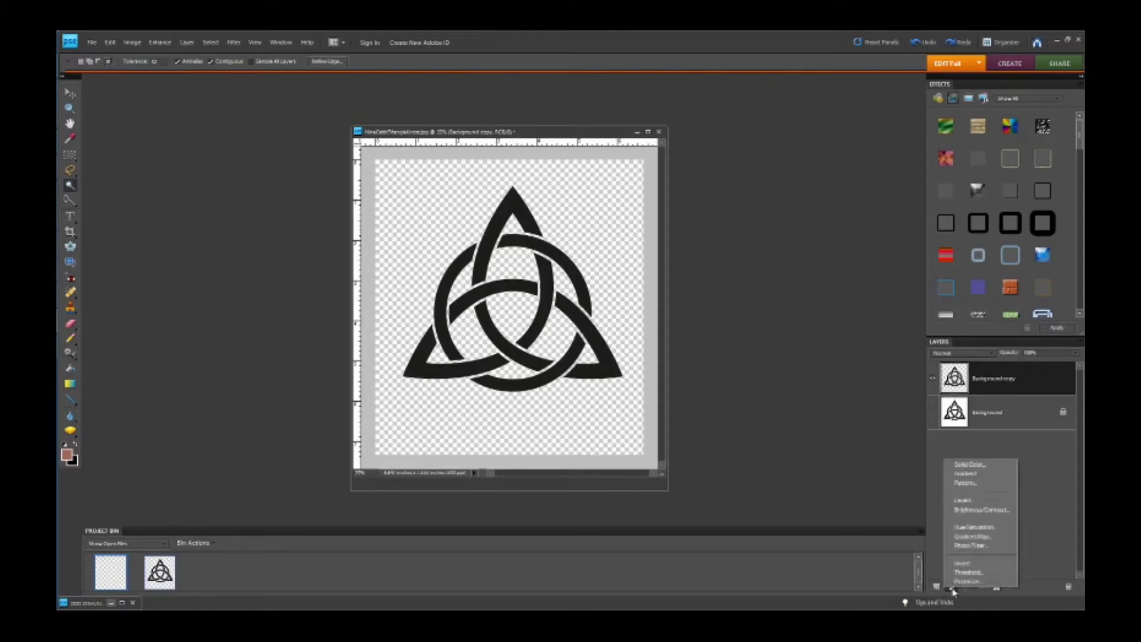
click(970, 464)
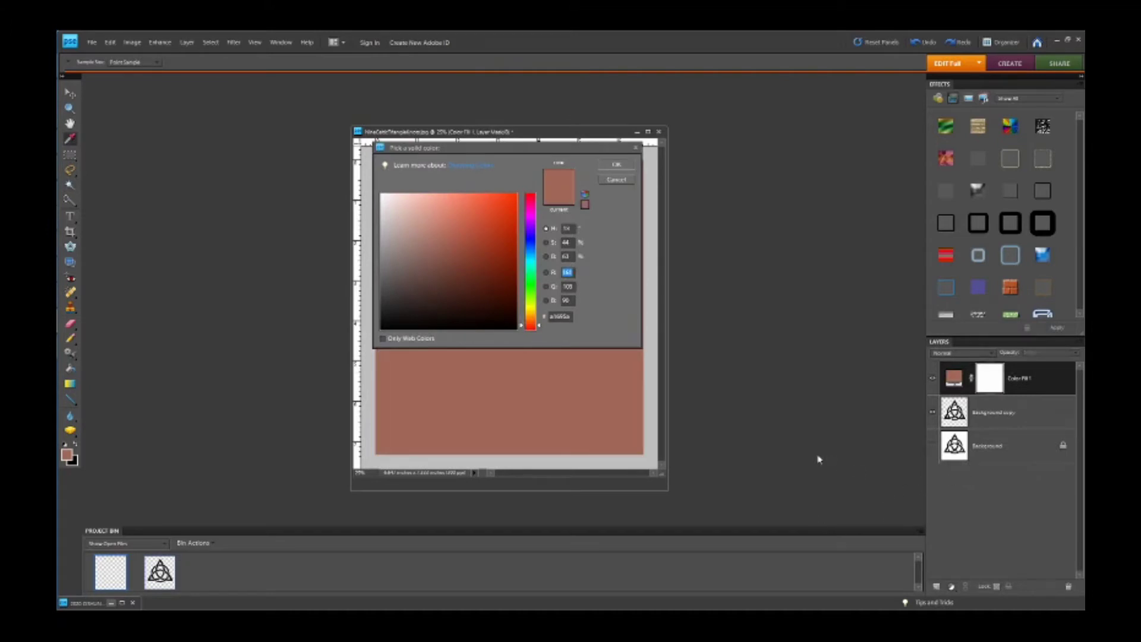
click(530, 215)
click(533, 240)
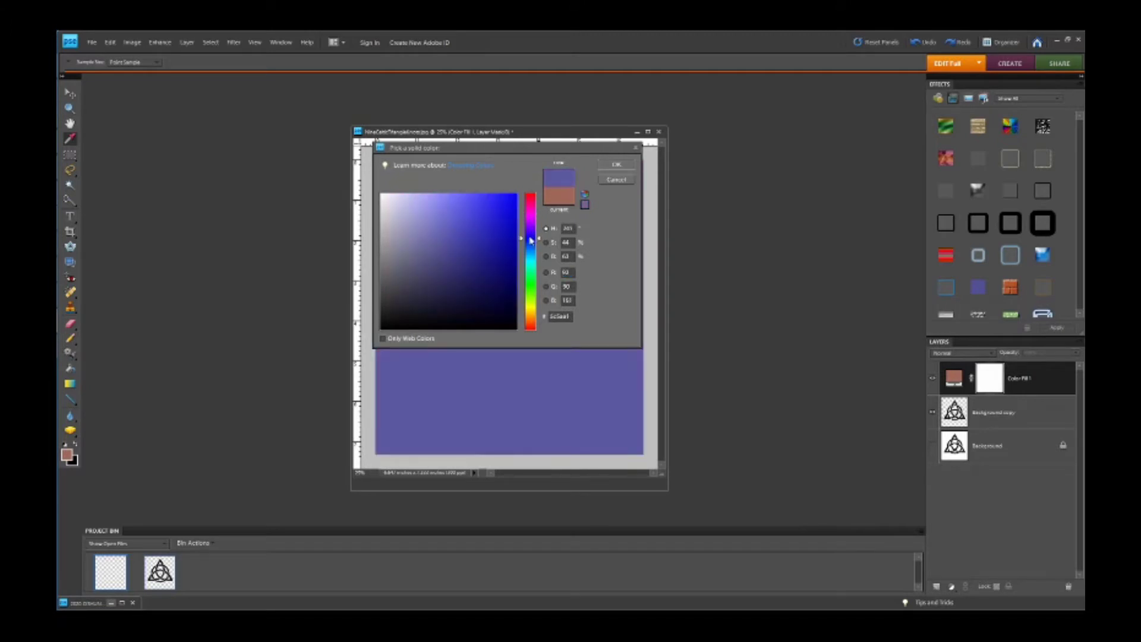
click(505, 217)
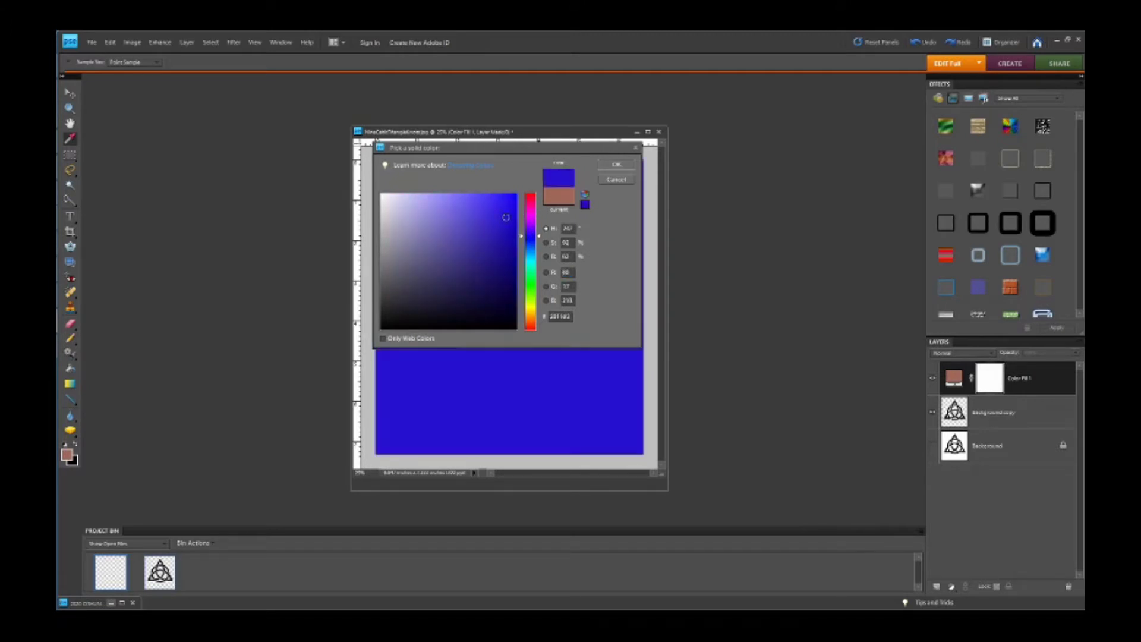
click(617, 165)
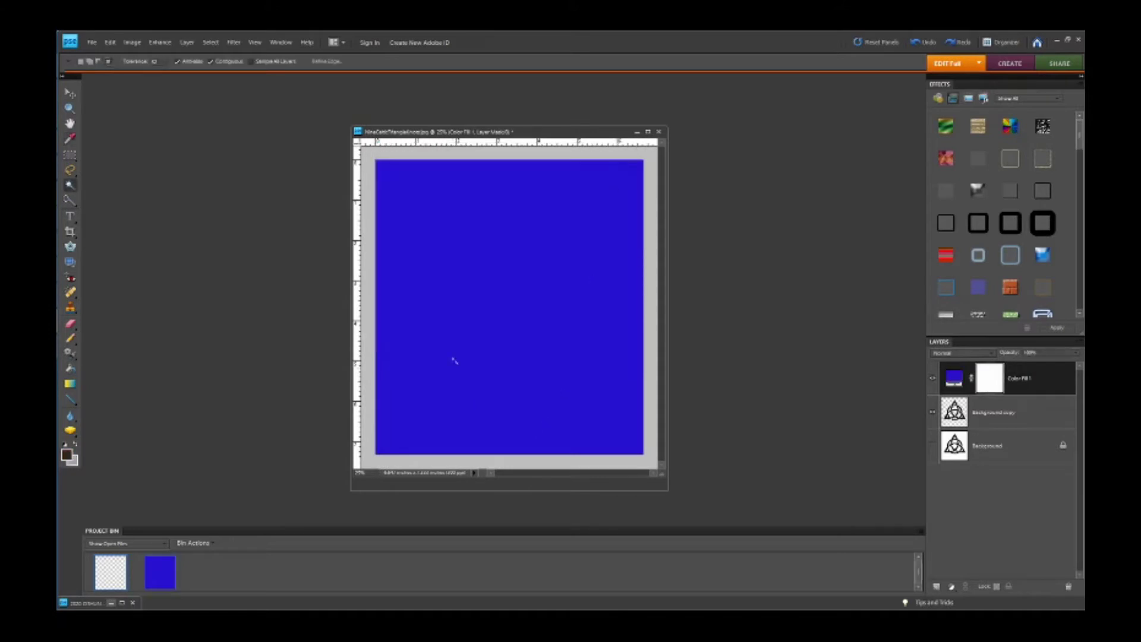
Move the Background copy layer above the blue fill layer and hide the fill layer.
click(998, 421)
drag(1019, 419, 1003, 376)
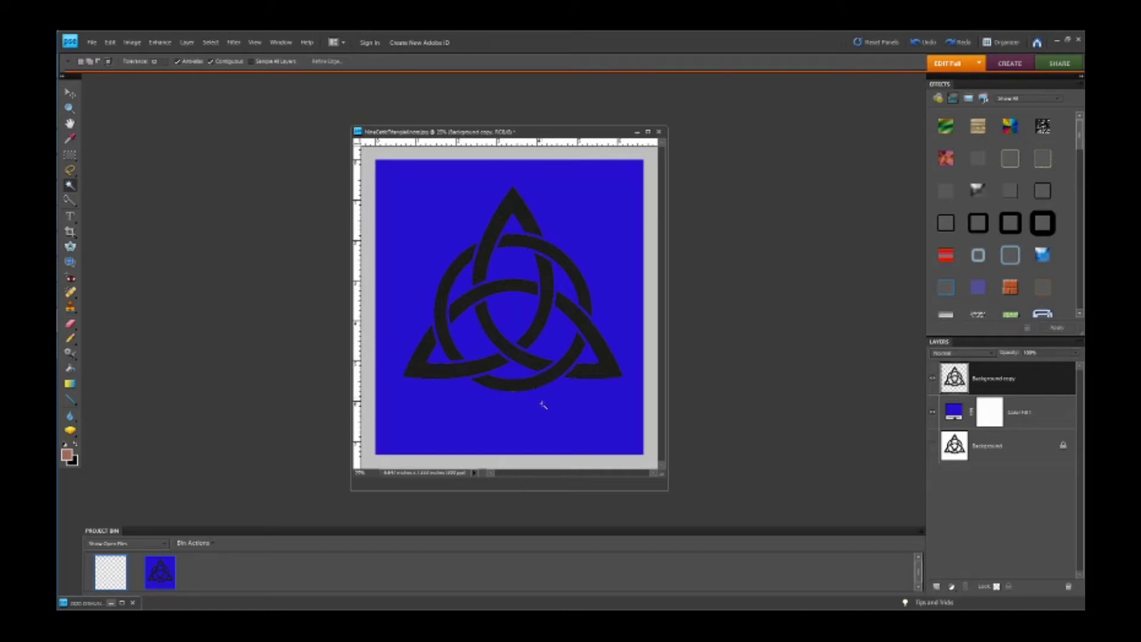
click(932, 413)
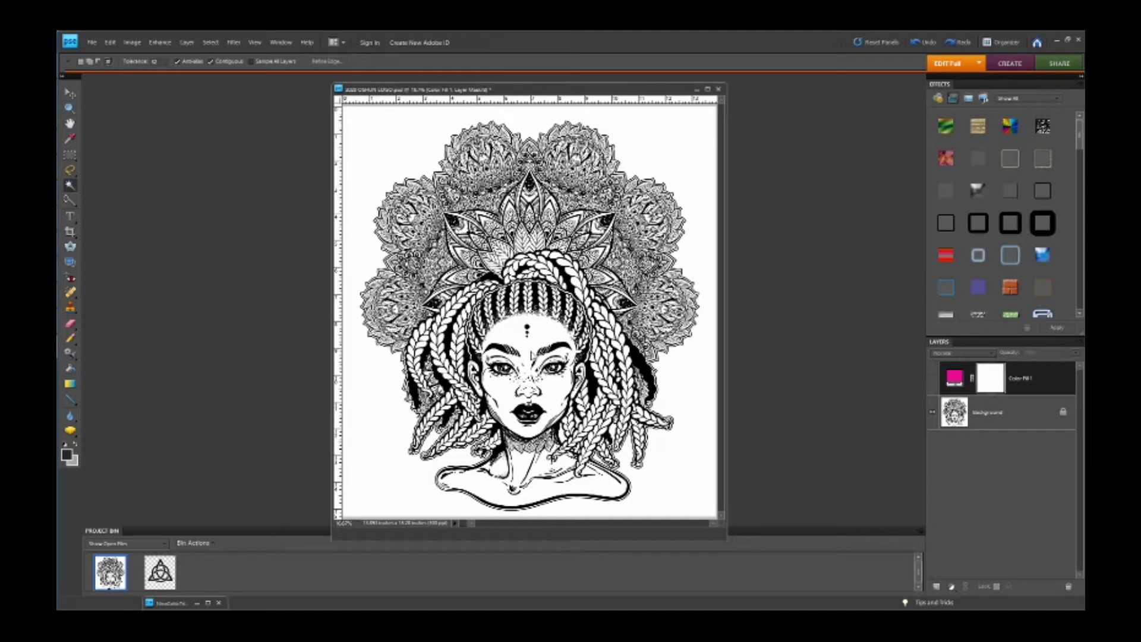
Duplicate the Background layer of the braided woman artwork as Background copy.
click(1003, 417)
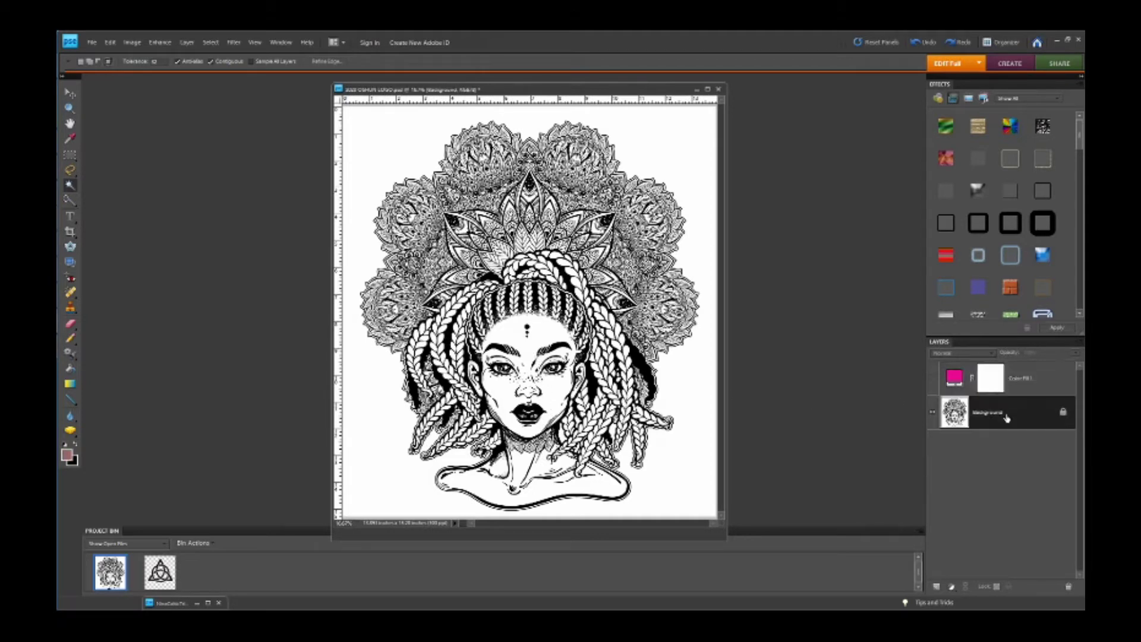
right_click(1017, 416)
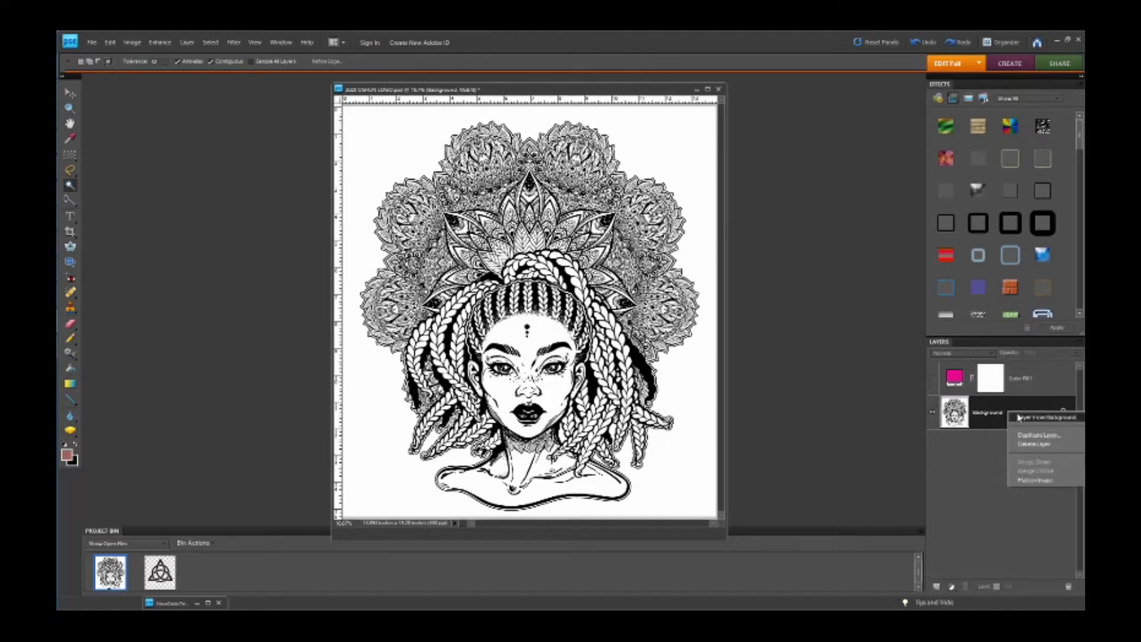
click(1037, 438)
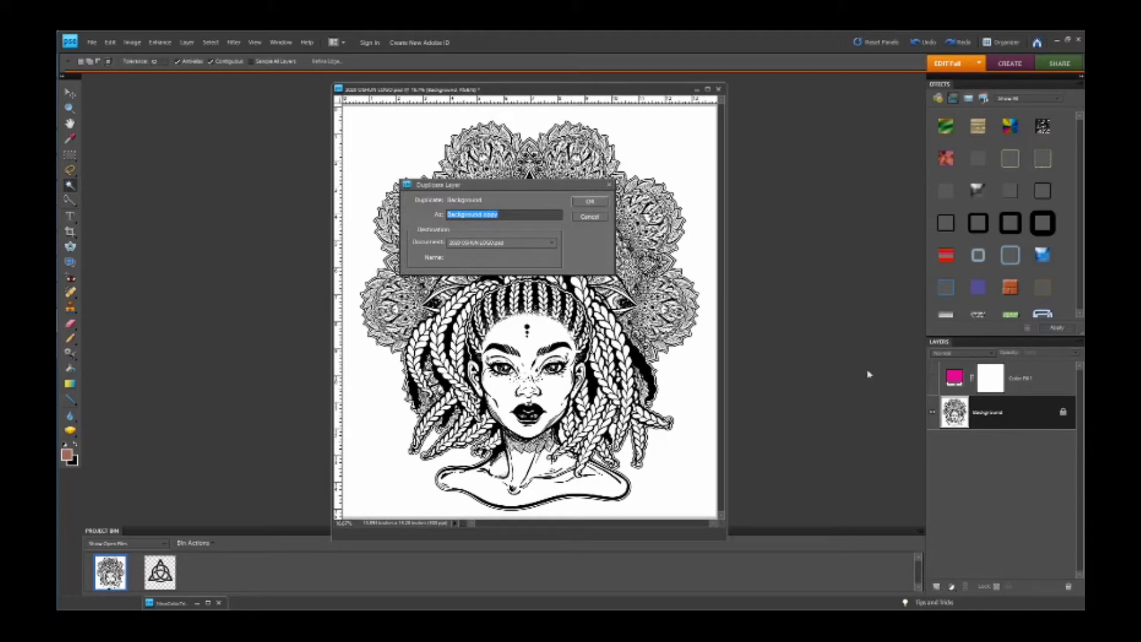
click(589, 202)
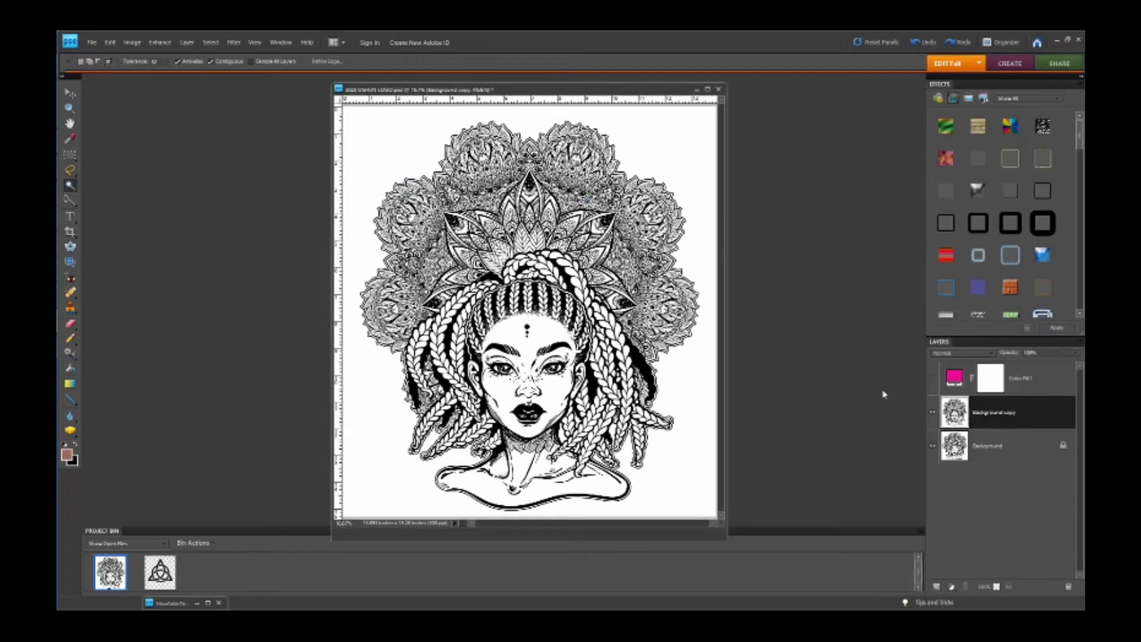
Hide the original Background, show the pink fill layer, and move Background copy above the fill.
click(932, 449)
click(931, 381)
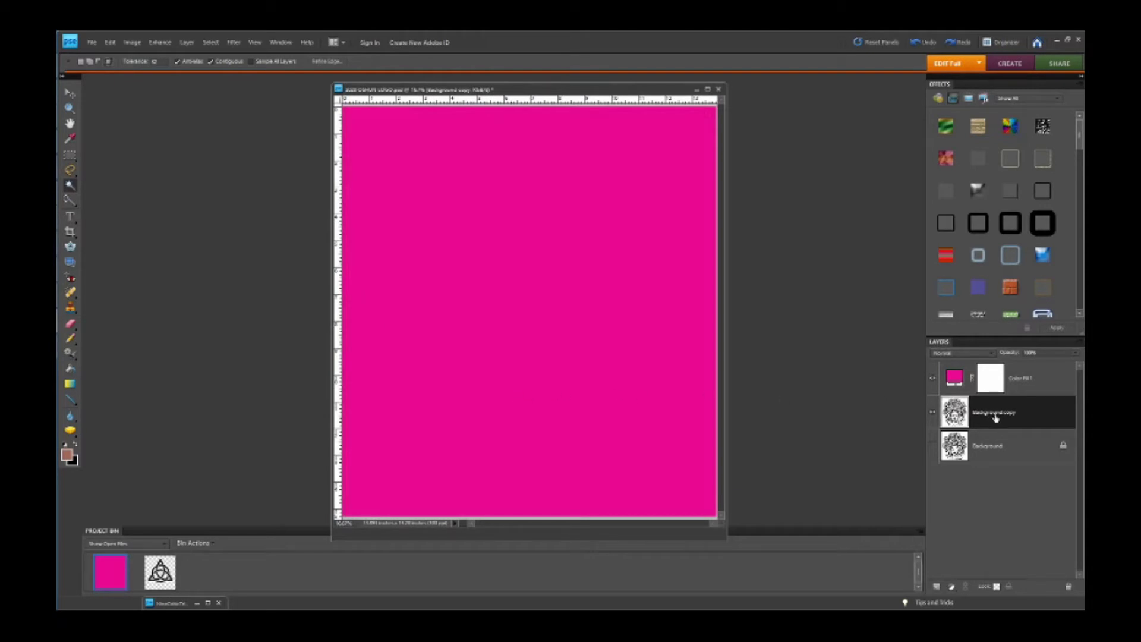
drag(996, 418, 981, 381)
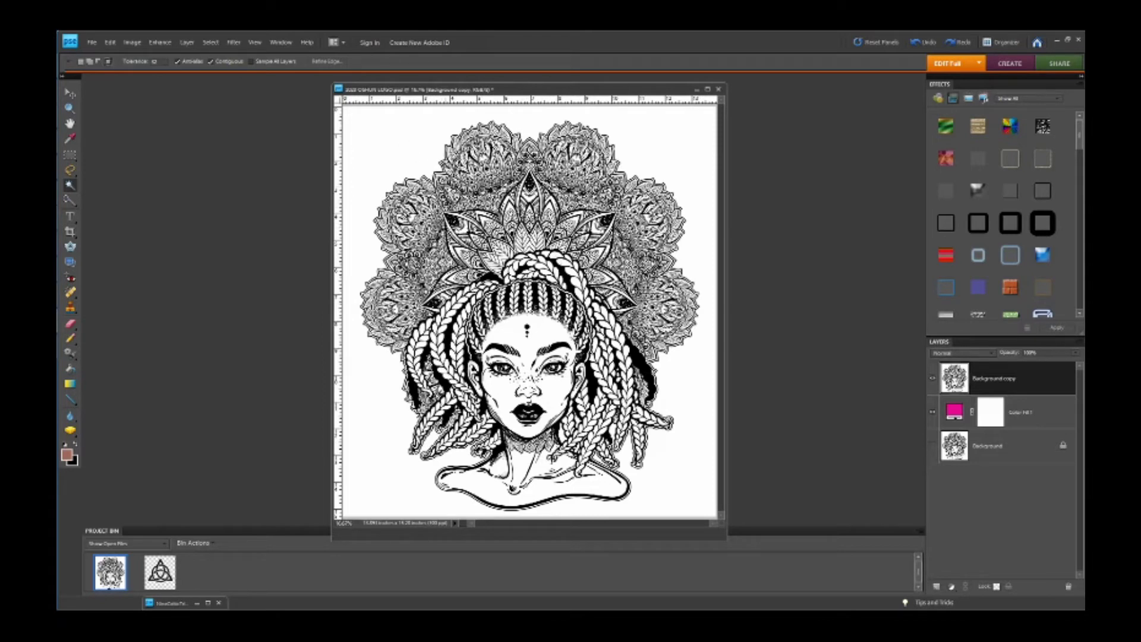
Remove the white background around the woman and the white segments of the braids crossing on top of her head.
click(381, 157)
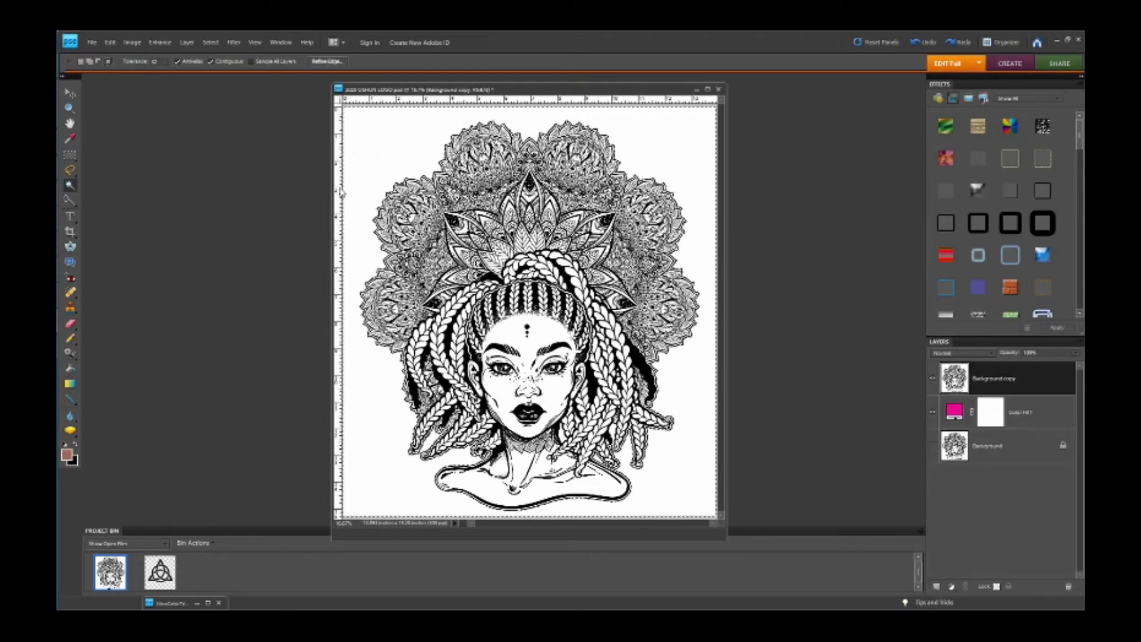
key(ctrl+x)
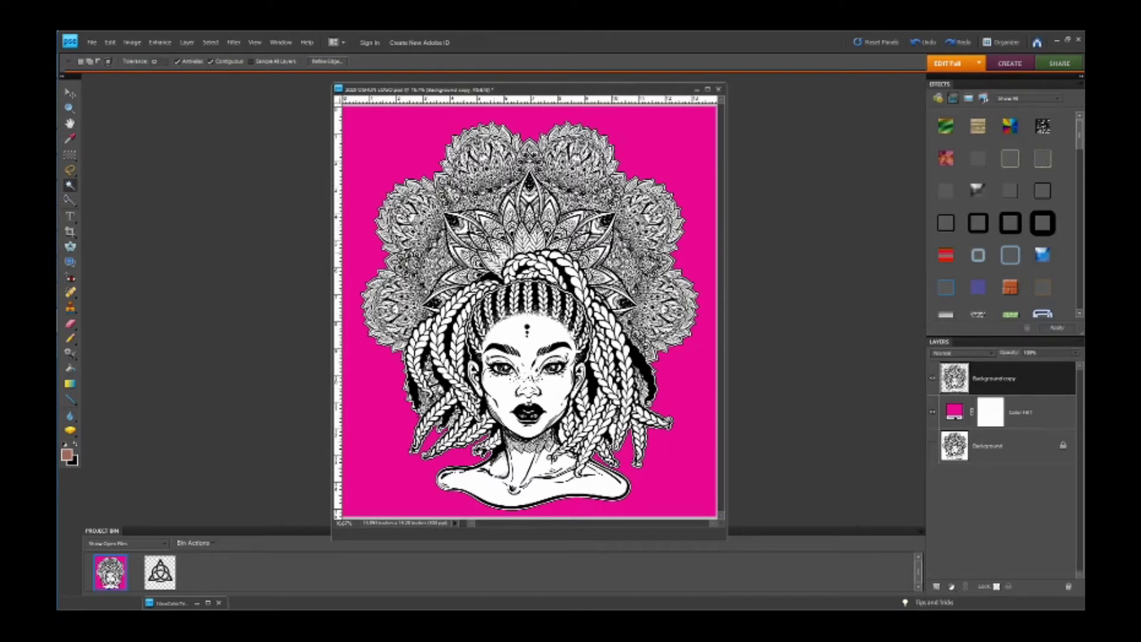
click(532, 265)
key(ctrl+x)
key(Delete)
key(Delete)
click(570, 270)
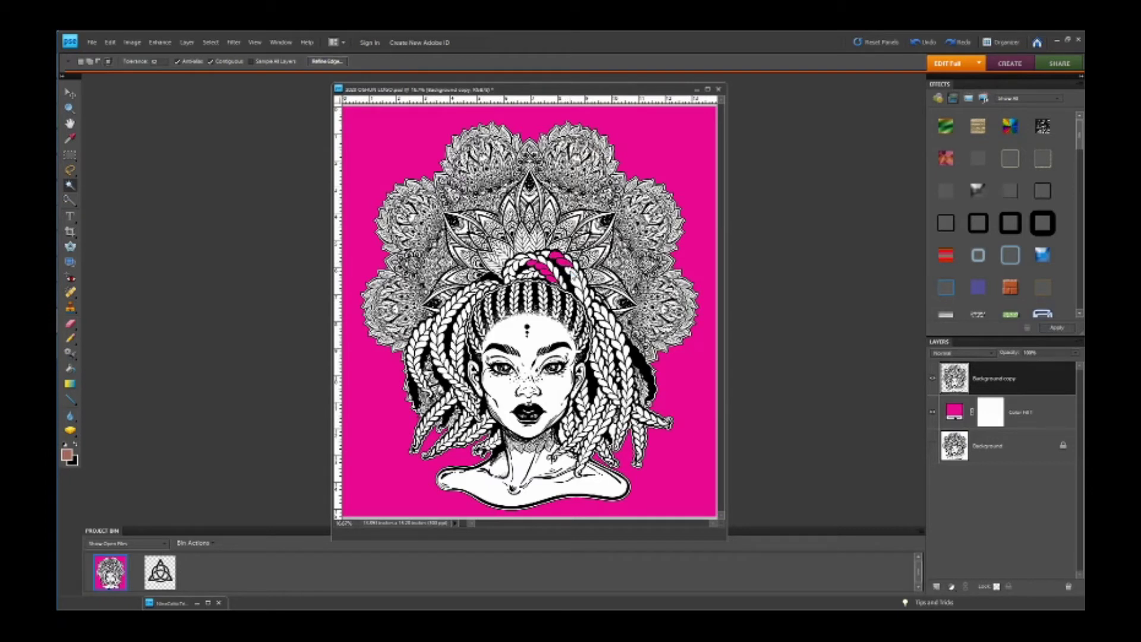
key(Delete)
key(ctrl+d)
Delete the white skin area of the woman's face and clear the selection.
key(ctrl+equal)
key(ctrl+equal)
click(493, 350)
key(Delete)
key(ctrl+d)
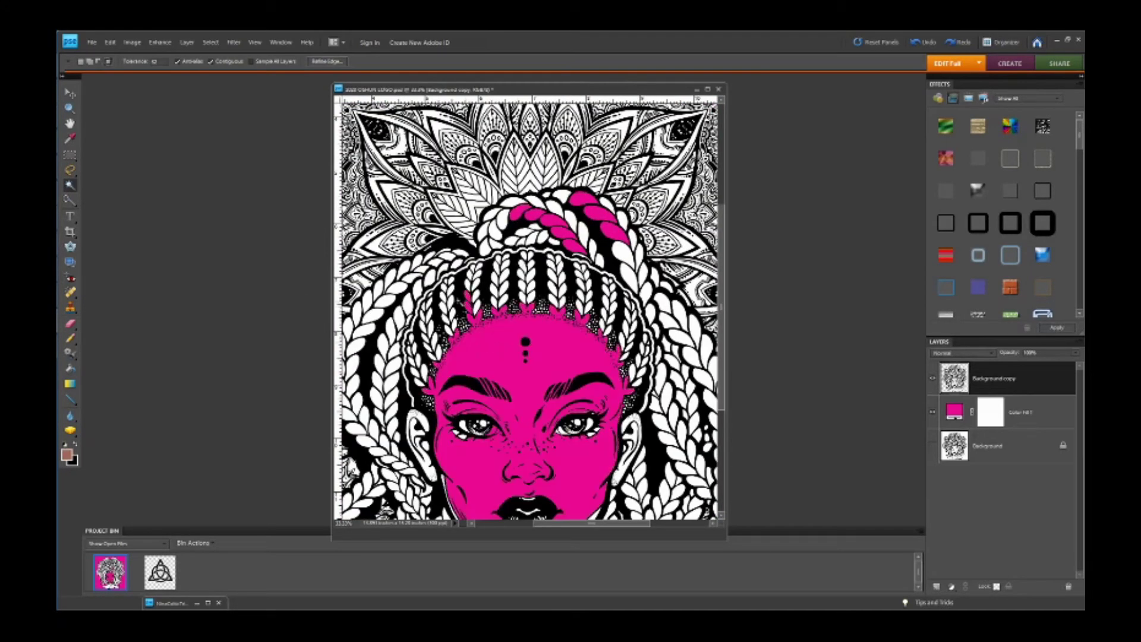
Delete the white segments of the cornrows at the centre of the hairline, just above the forehead.
click(467, 285)
key(Delete)
click(470, 275)
key(Delete)
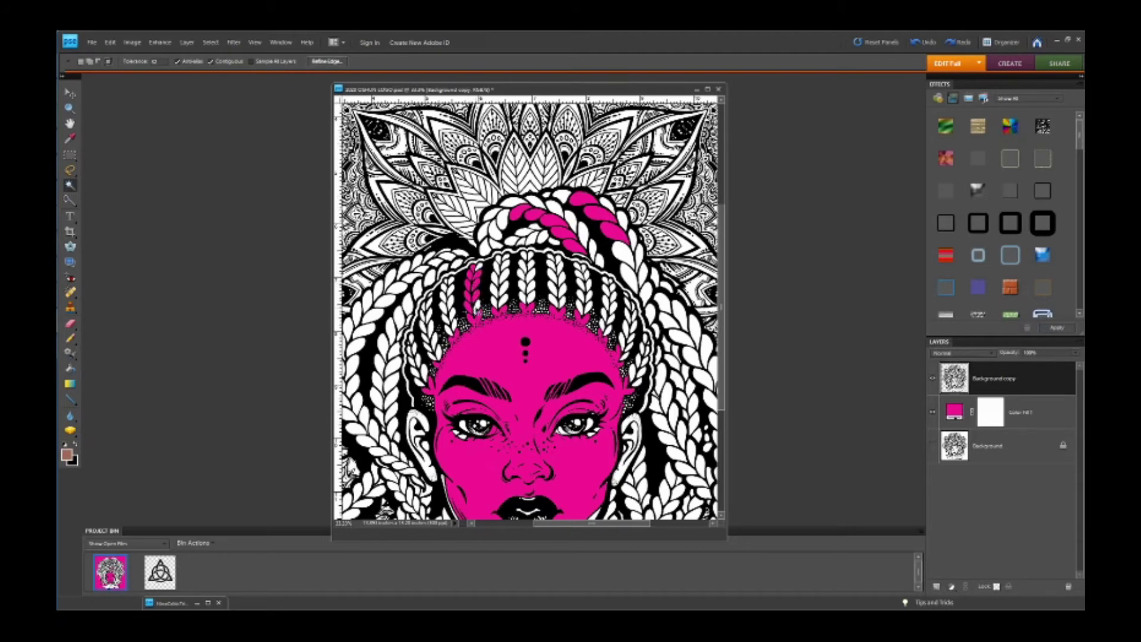
click(504, 278)
key(Delete)
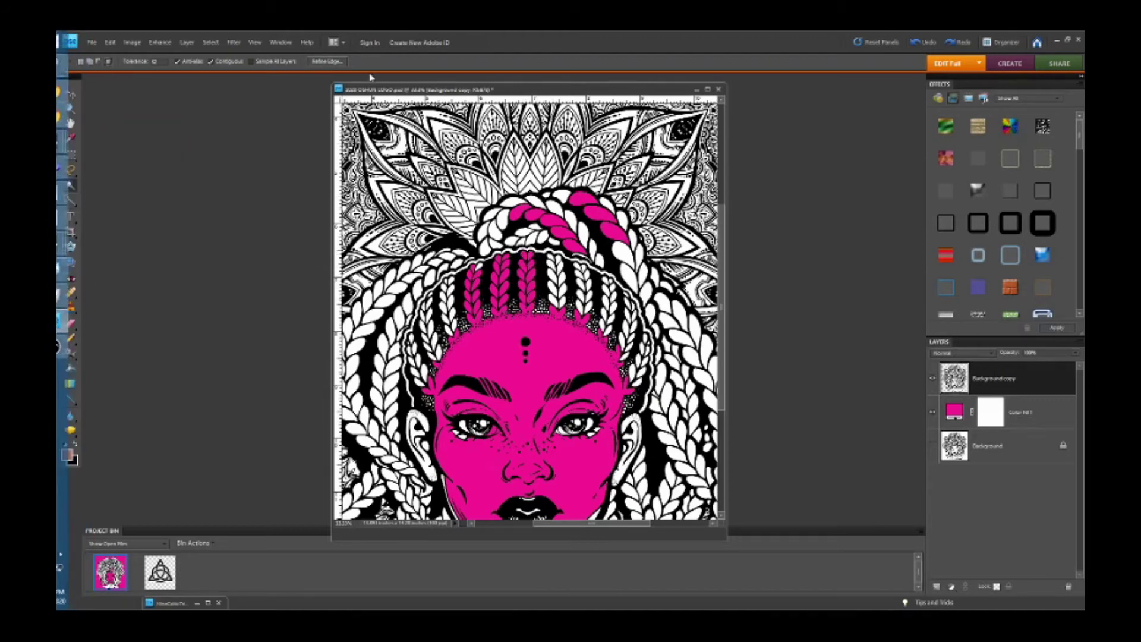
Delete the white segments of the long braid running from the top of the head toward the right ear.
click(623, 254)
key(Delete)
click(630, 278)
key(Delete)
click(647, 293)
key(Delete)
click(651, 312)
key(Delete)
drag(667, 321, 677, 329)
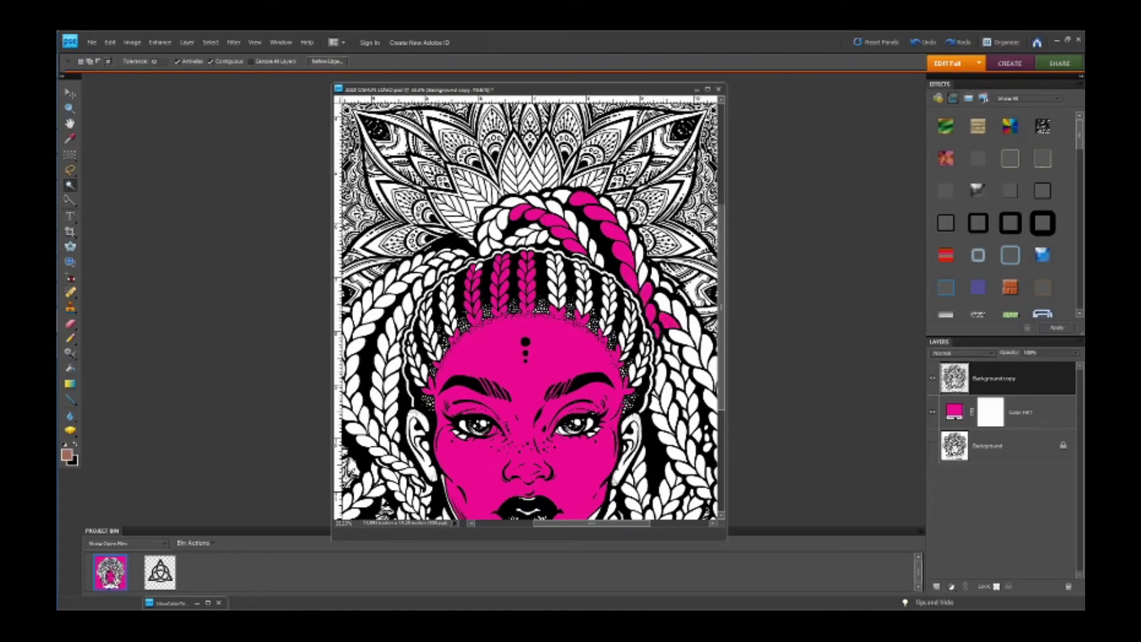
Cut the white segments of the neighbouring hanging braid beside the right ear.
click(671, 362)
key(ctrl+x)
click(676, 379)
key(ctrl+x)
click(683, 399)
key(ctrl+x)
key(x)
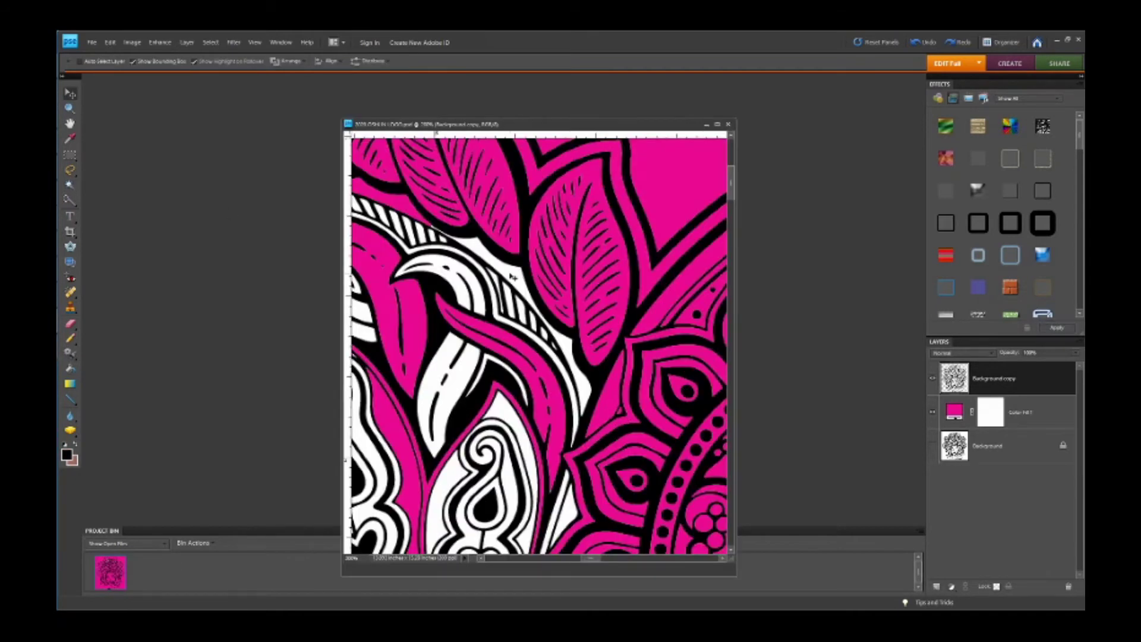
Delete the white inside the mandala's curled ribbon and the striped band next to it with the Magic Wand.
key(w)
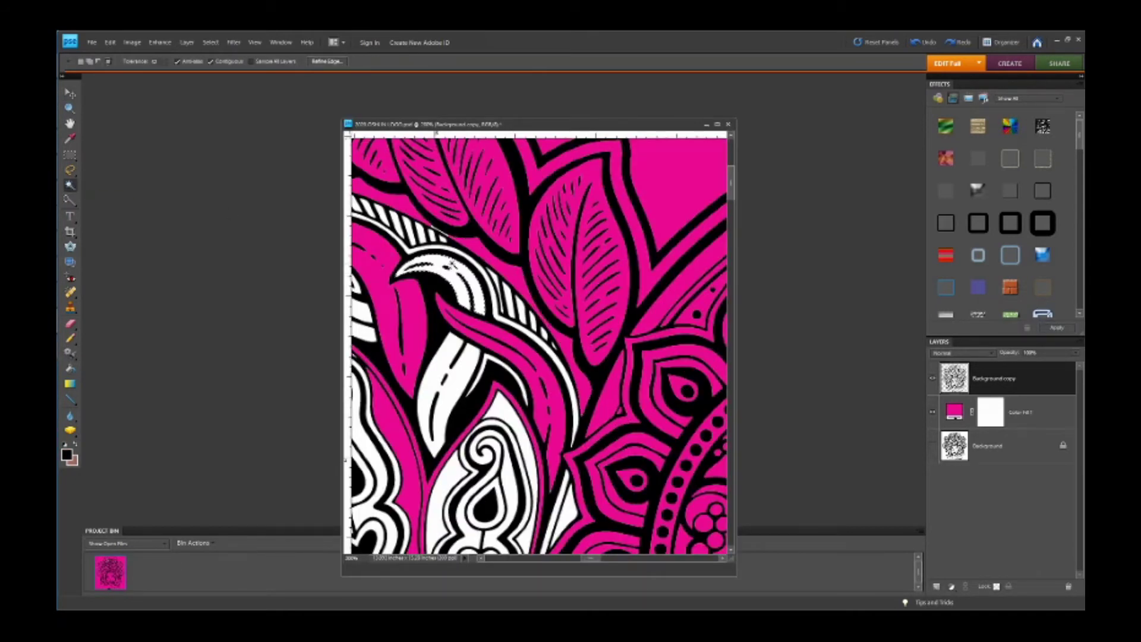
click(452, 264)
key(Delete)
click(506, 320)
key(Delete)
click(494, 280)
key(Delete)
click(509, 299)
key(Delete)
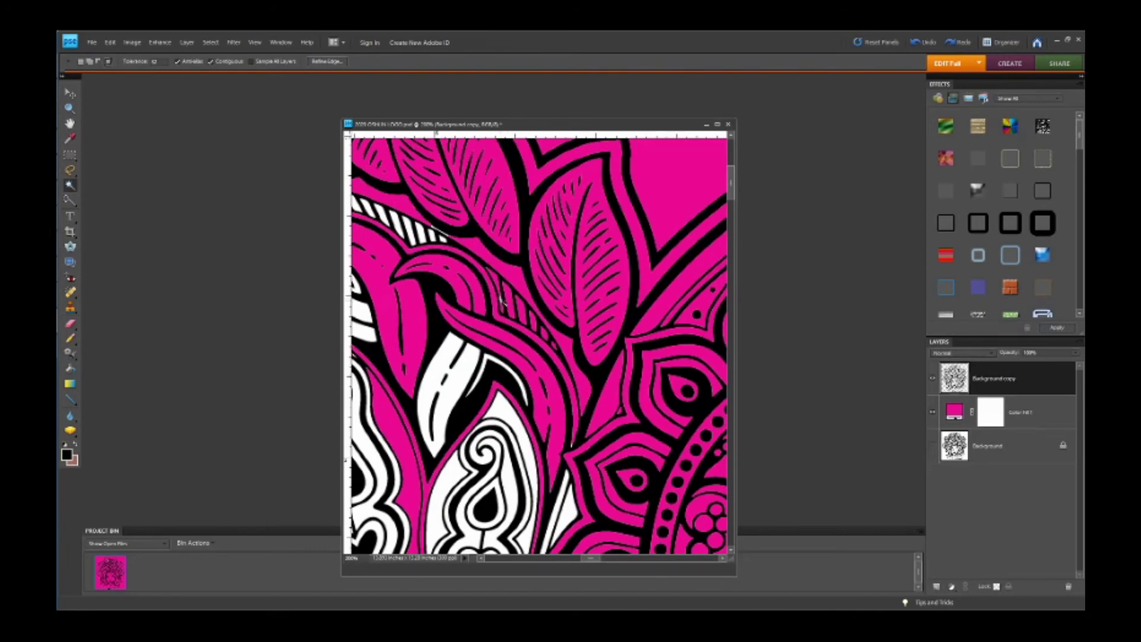
Delete the white areas of the spiral-filled petal and the gaps around it below the curled ribbon.
key(ctrl+plus)
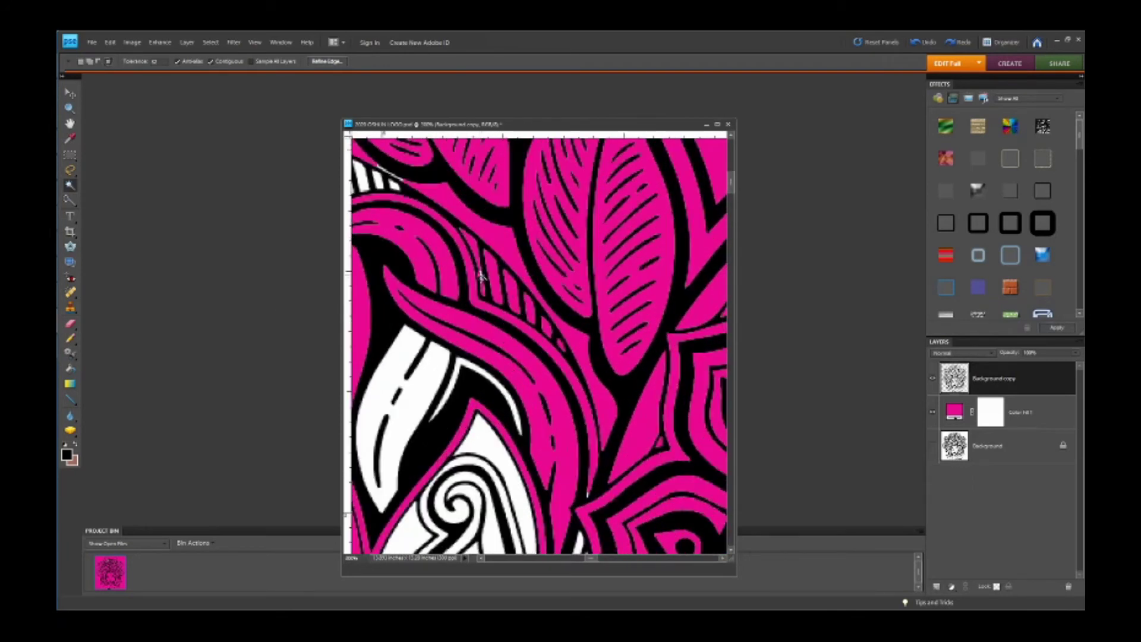
key(ctrl+minus)
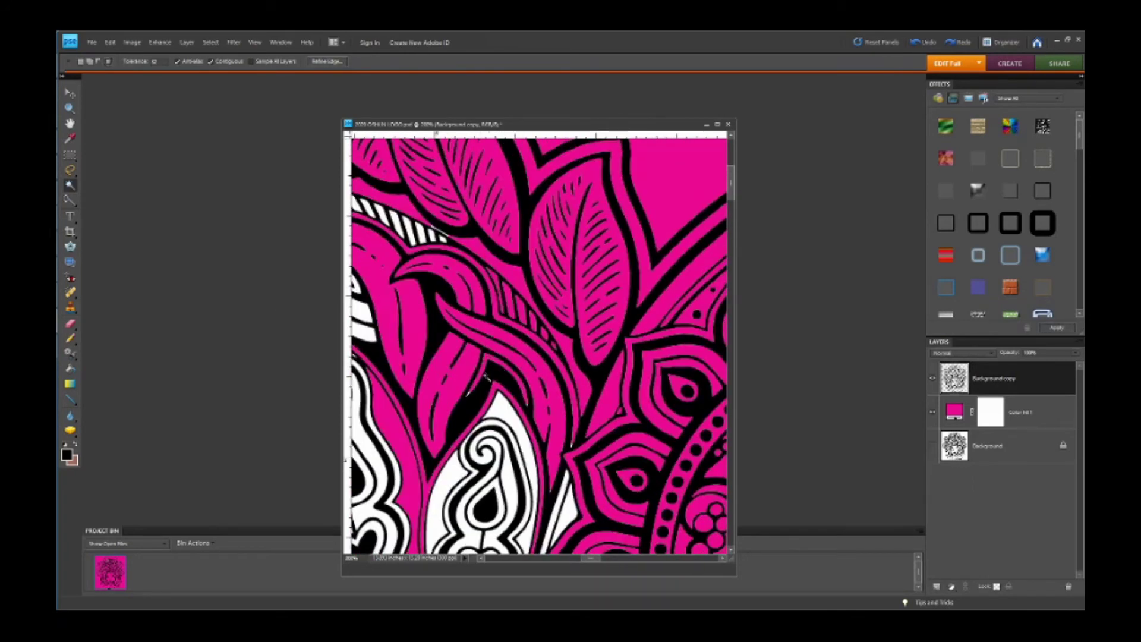
click(503, 411)
key(Delete)
click(566, 508)
key(Delete)
click(507, 473)
key(Delete)
click(523, 476)
key(Delete)
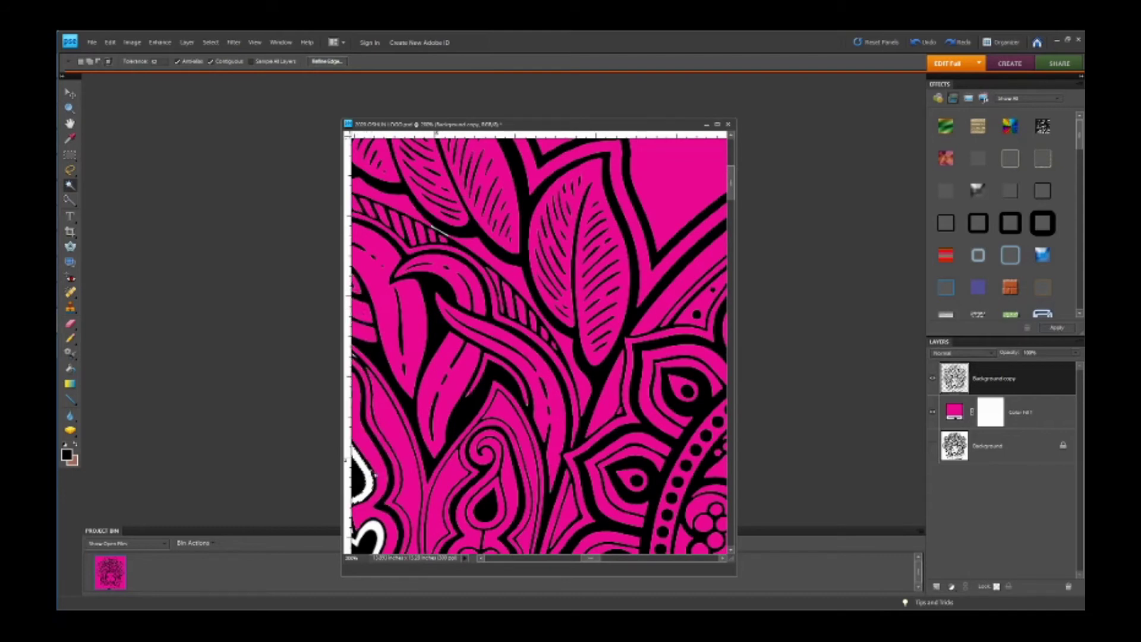
Remove the remaining white slivers around the twisted ribbons and the spiral petals of the mandala.
key(ctrl+plus)
key(ctrl+plus)
click(433, 191)
key(ctrl+d)
drag(590, 559, 577, 559)
click(416, 264)
key(ctrl+d)
click(373, 365)
key(Delete)
key(ctrl+d)
click(358, 436)
key(Delete)
click(517, 259)
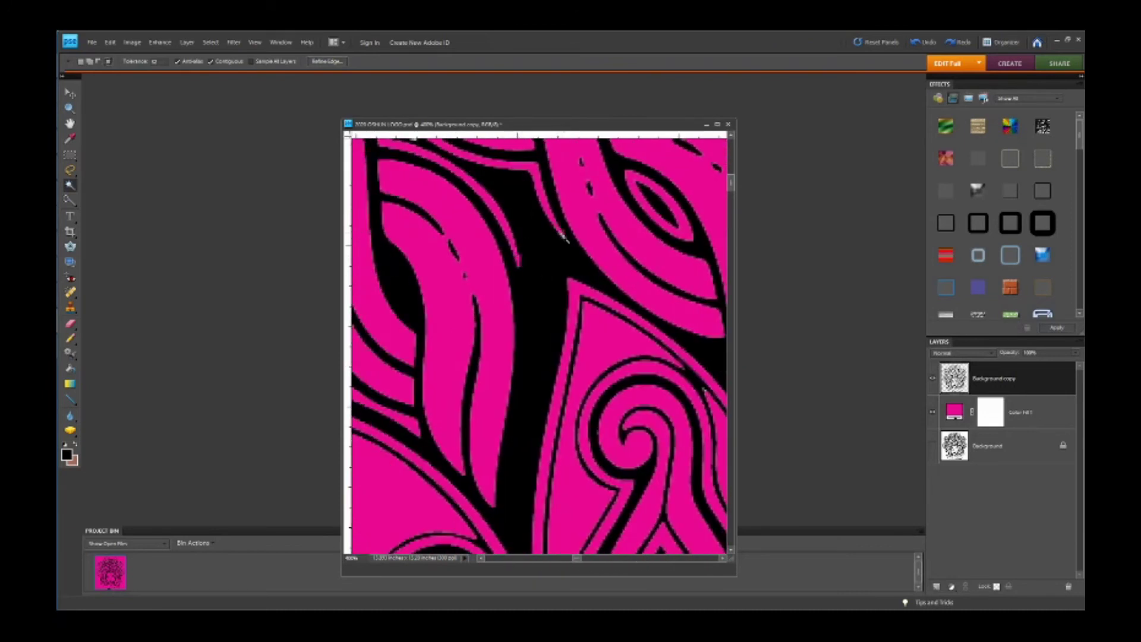
scroll(642, 237, up, 5)
key(x)
mouse_move(517, 200)
mouse_down()
mouse_move(403, 189)
mouse_move(465, 253)
mouse_move(467, 243)
mouse_move(387, 206)
mouse_move(376, 216)
mouse_move(382, 272)
mouse_move(366, 254)
mouse_move(382, 255)
mouse_move(402, 324)
mouse_up()
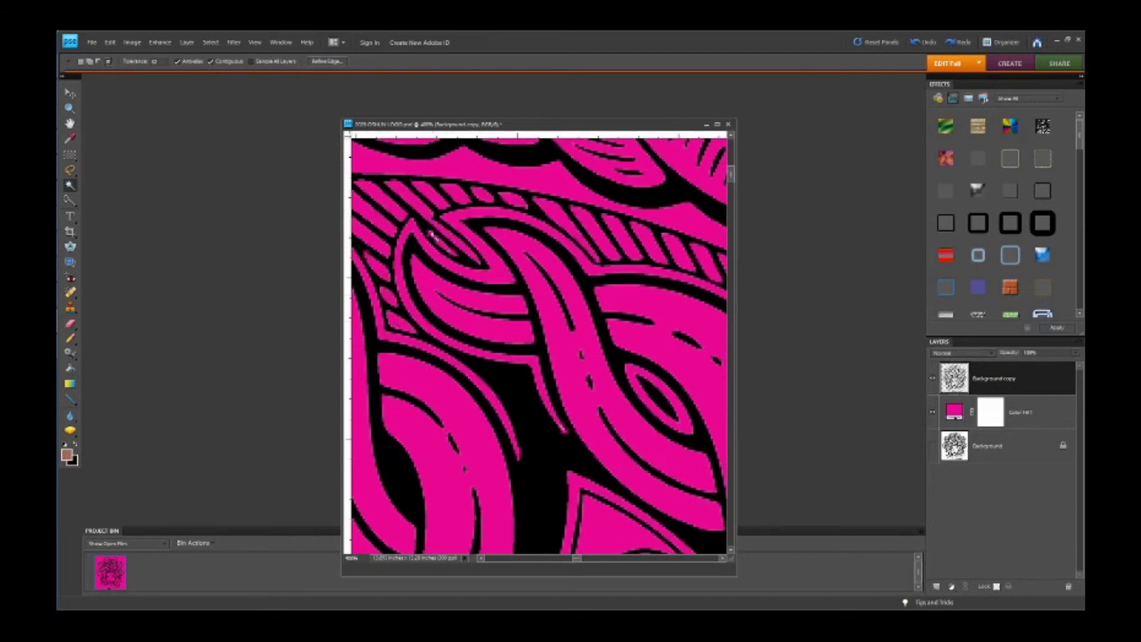
Clear the leftover white bits around the hooked ribbon, the looped ribbons and the small diamond between the loops.
key(ctrl+minus)
key(ctrl+minus)
key(ctrl+minus)
click(482, 558)
key(ctrl+equal)
key(ctrl+equal)
scroll(493, 399, up, 2)
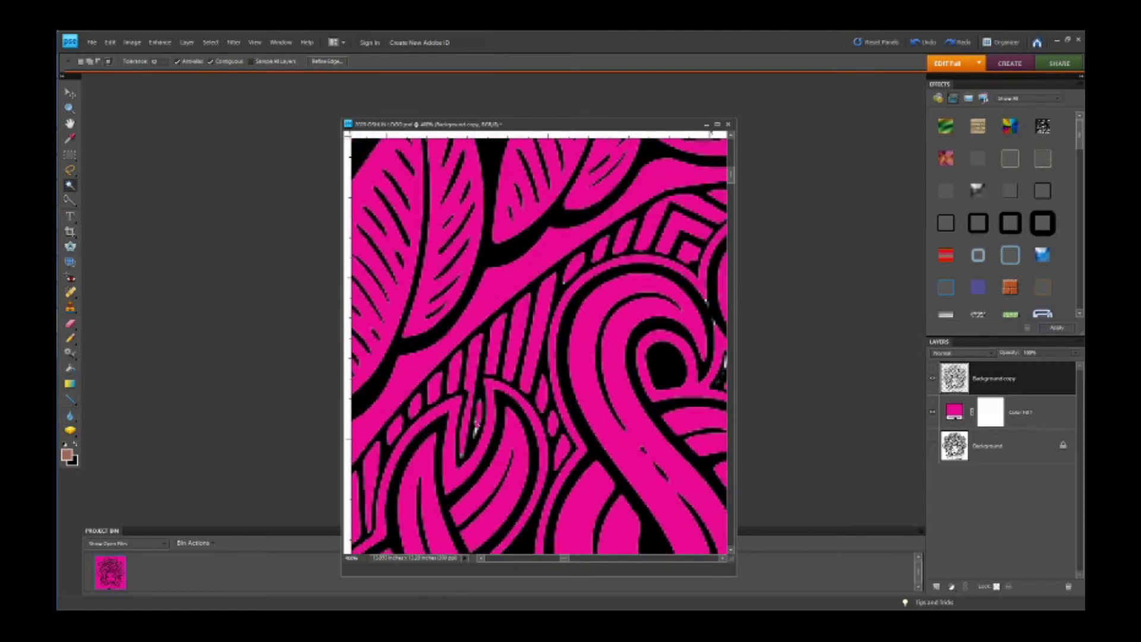
click(474, 435)
click(568, 256)
click(482, 402)
click(567, 255)
drag(565, 559, 573, 559)
click(443, 360)
click(443, 360)
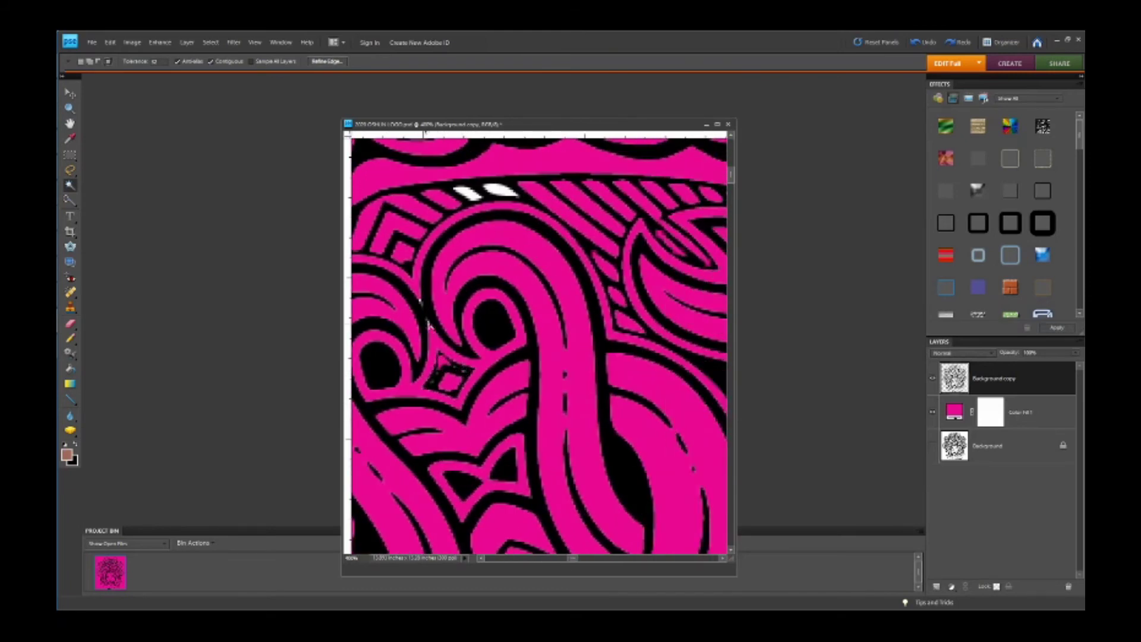
Cut the last white pieces from the striped band above the looped ribbon.
click(467, 192)
key(ctrl+x)
key(ctrl+minus)
key(ctrl+minus)
key(ctrl+minus)
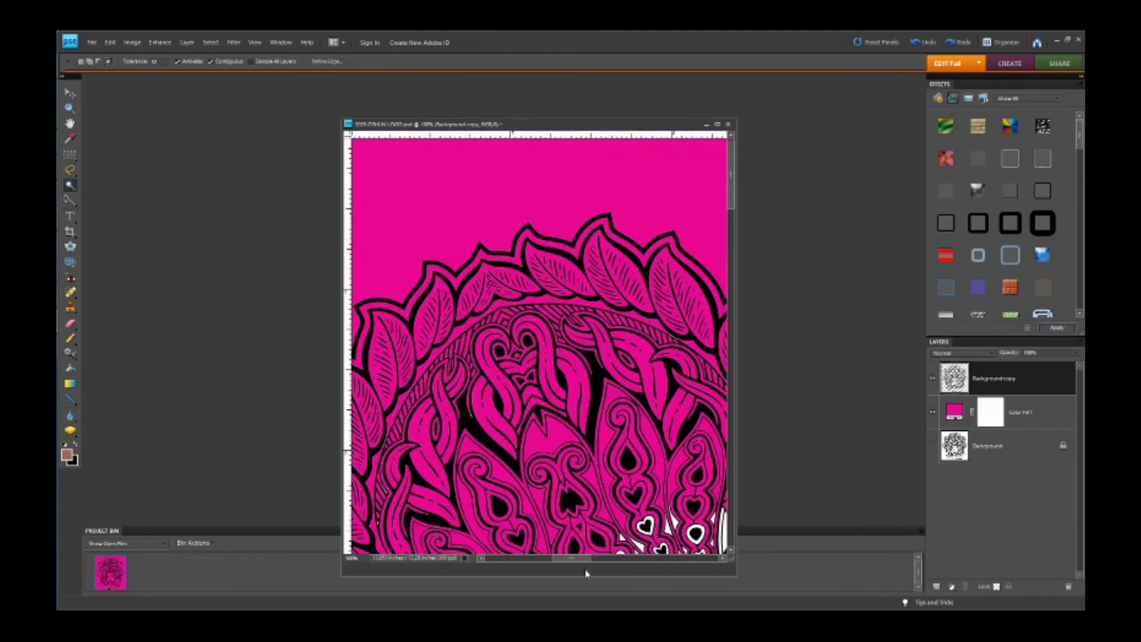
Cut the small white sliver from the edge of the striped band just above the hooked ribbon.
key(ctrl+plus)
key(ctrl+plus)
click(604, 558)
click(565, 559)
key(ctrl+plus)
key(ctrl+plus)
key(ctrl+plus)
key(ctrl+plus)
key(ctrl+plus)
click(672, 559)
click(594, 271)
drag(562, 251, 622, 288)
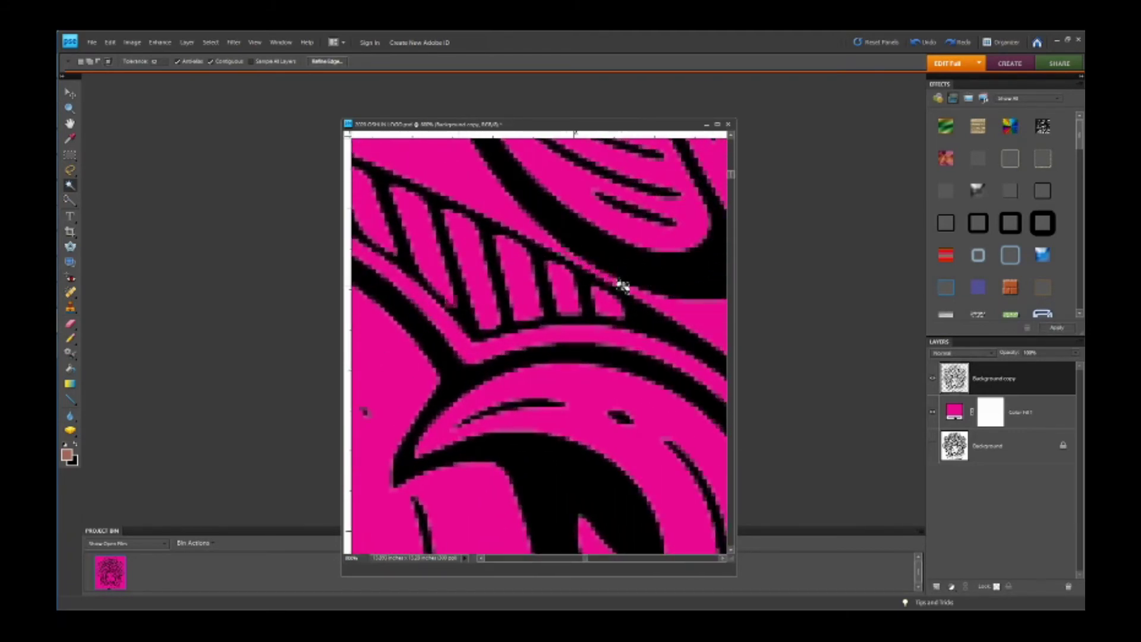
key(ctrl+x)
Delete the white areas around the ring and heart knobs on the curved black band and the small heart above it.
click(481, 559)
key(ctrl+minus)
key(ctrl+minus)
key(ctrl+minus)
key(ctrl+minus)
key(ctrl+minus)
key(ctrl+minus)
key(ctrl+minus)
key(ctrl+minus)
key(ctrl+plus)
drag(732, 204, 736, 229)
key(ctrl+plus)
click(497, 350)
key(ctrl+x)
click(616, 284)
key(ctrl+x)
click(539, 237)
key(ctrl+x)
Remove the white from the outer bands of the pointed arch and from the heart outline beside its peak.
click(492, 247)
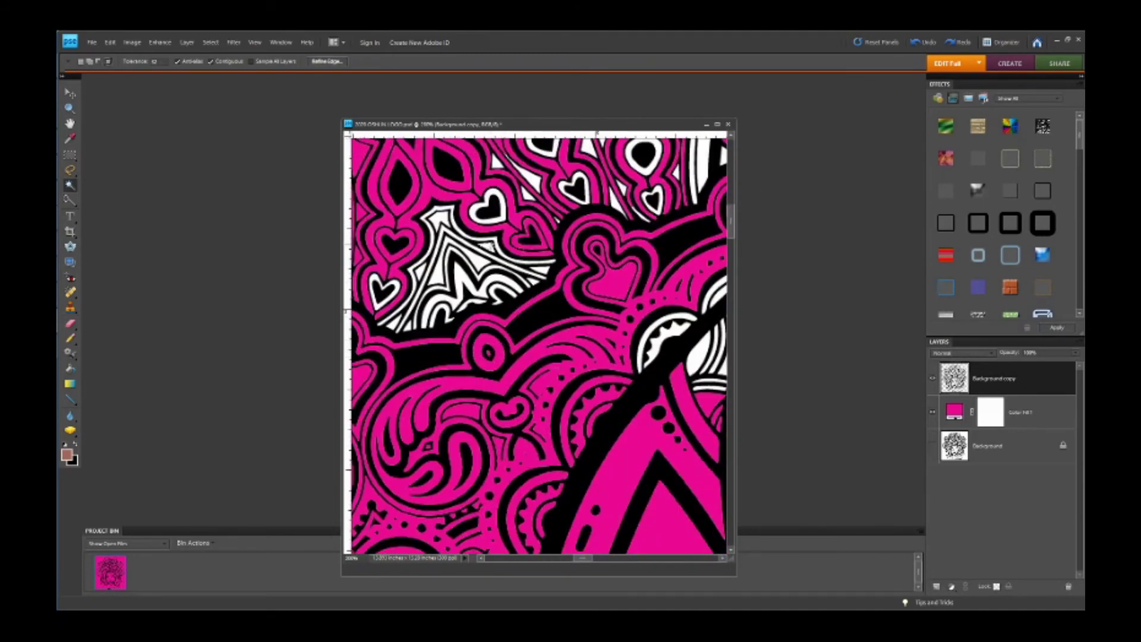
key(ctrl+x)
click(477, 261)
key(ctrl+x)
click(498, 201)
key(ctrl+x)
click(441, 217)
key(ctrl+x)
click(444, 236)
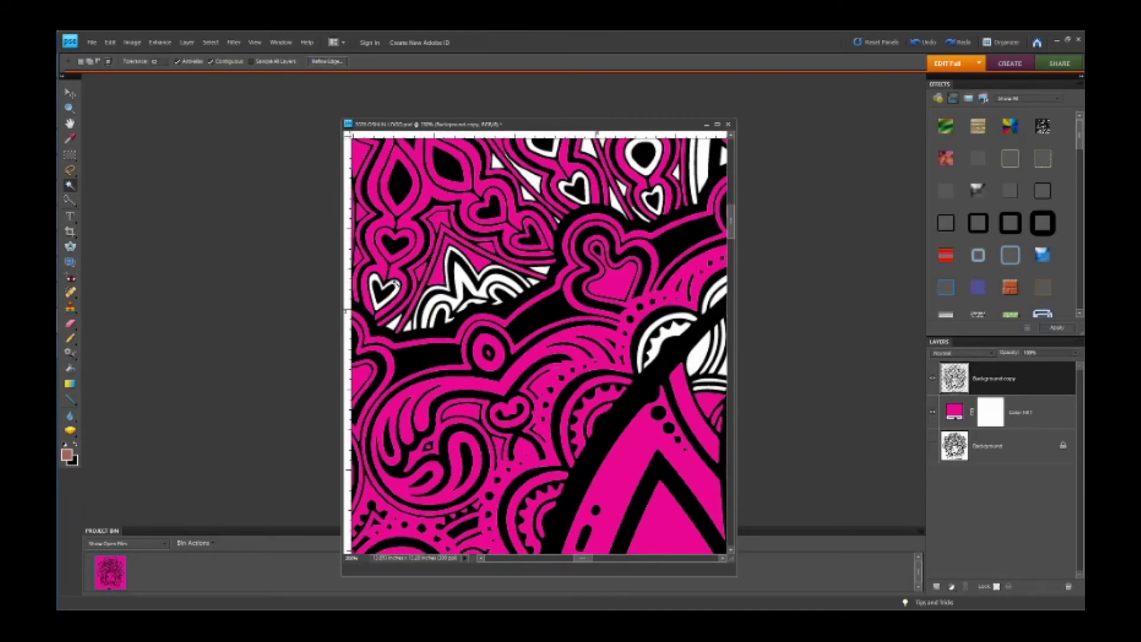
Clear the white from the heart beside the arch, the arch's inner spiked shapes and the slivers along its base.
click(396, 282)
key(ctrl+x)
click(396, 325)
key(ctrl+x)
click(408, 326)
key(ctrl+x)
click(424, 322)
key(ctrl+x)
click(467, 309)
key(Delete)
click(513, 272)
key(Delete)
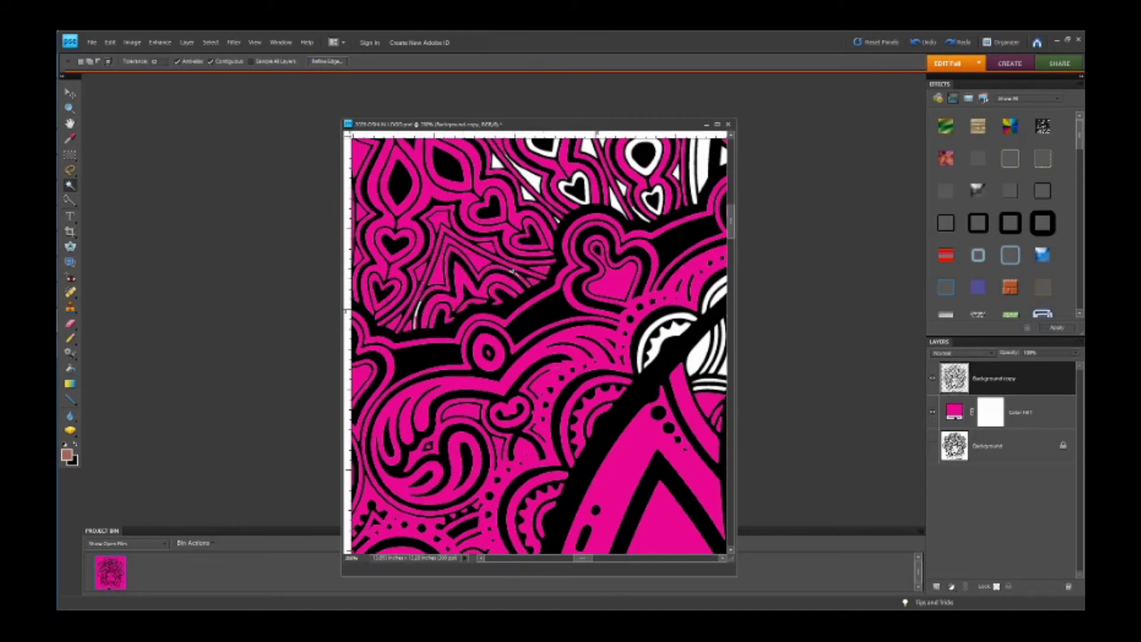
click(552, 279)
key(ctrl+x)
click(417, 312)
key(ctrl+x)
Delete the white gaps and heart outlines in the petals above the three-lobed heart knob.
click(528, 193)
key(ctrl+x)
click(528, 178)
key(ctrl+x)
key(ctrl+x)
click(563, 187)
key(ctrl+x)
click(558, 218)
key(ctrl+x)
click(616, 205)
key(ctrl+x)
click(545, 153)
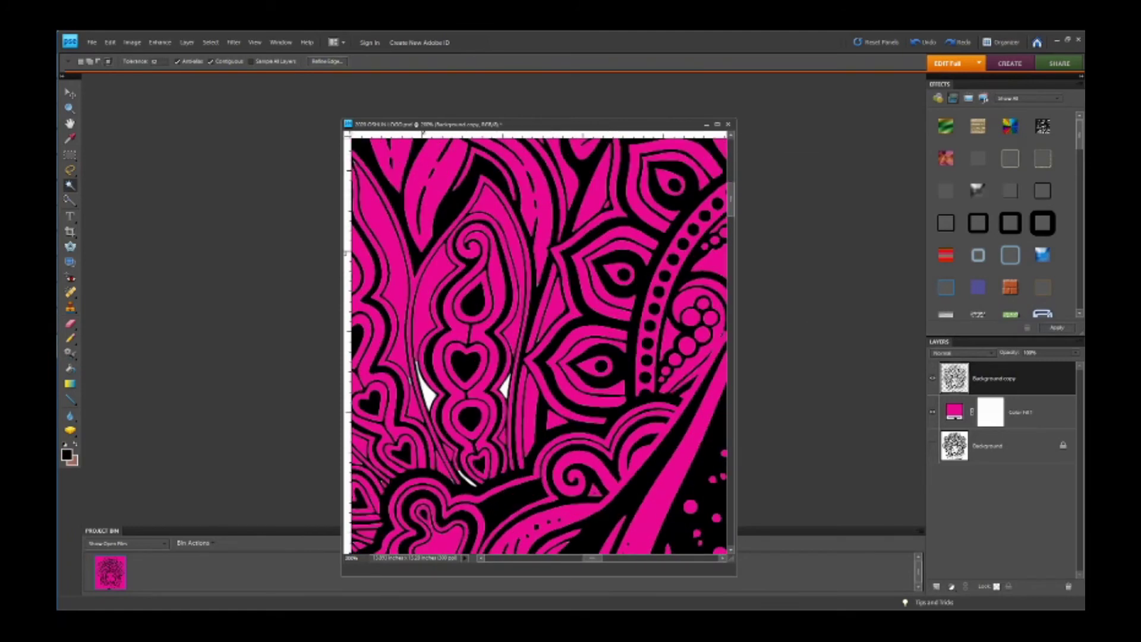
Remove the two white gaps on either side of the heart chain inside the spiral-topped petal.
click(428, 394)
key(ctrl+x)
click(505, 390)
key(ctrl+x)
Cut the tiny white slivers left in the narrow tips and line gaps around the heart-chain petal.
key(ctrl+plus)
key(ctrl+plus)
key(ctrl+plus)
key(ctrl+plus)
key(ctrl+plus)
click(534, 329)
key(ctrl+x)
key(Page_Down)
click(494, 326)
key(ctrl+x)
key(Page_Down)
key(Page_Down)
click(580, 320)
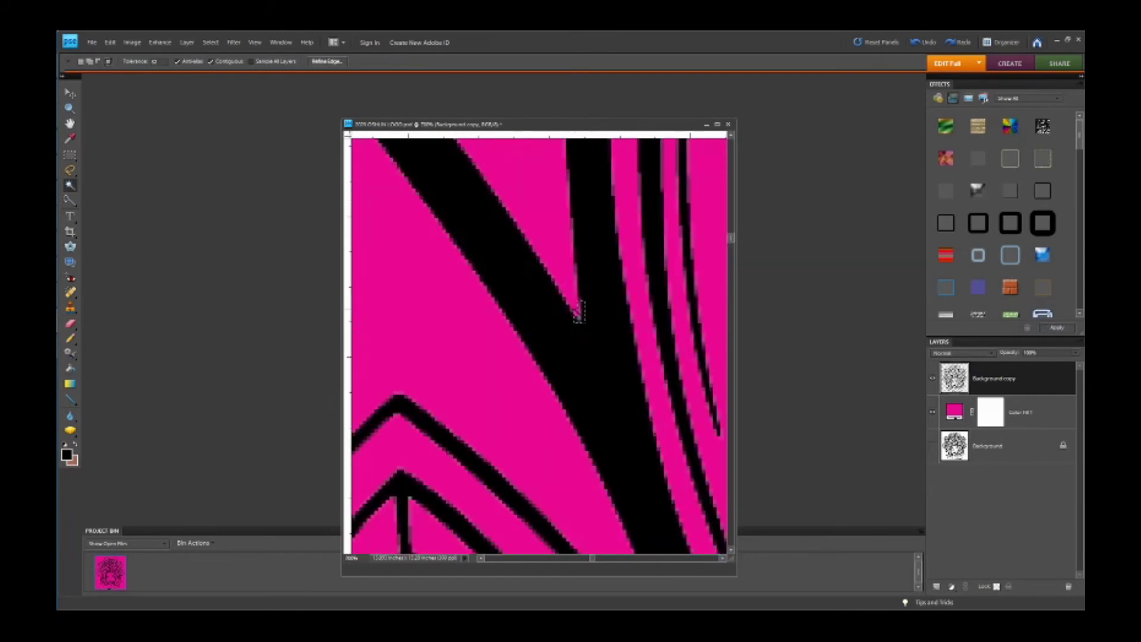
key(ctrl+x)
Clear the leftover white specks between the petal bases just above the three-lobed heart knob.
key(Page_Down)
key(Page_Down)
drag(592, 559, 586, 559)
key(Page_Up)
key(Page_Up)
key(Page_Up)
key(Page_Up)
key(Page_Up)
click(663, 388)
key(ctrl+x)
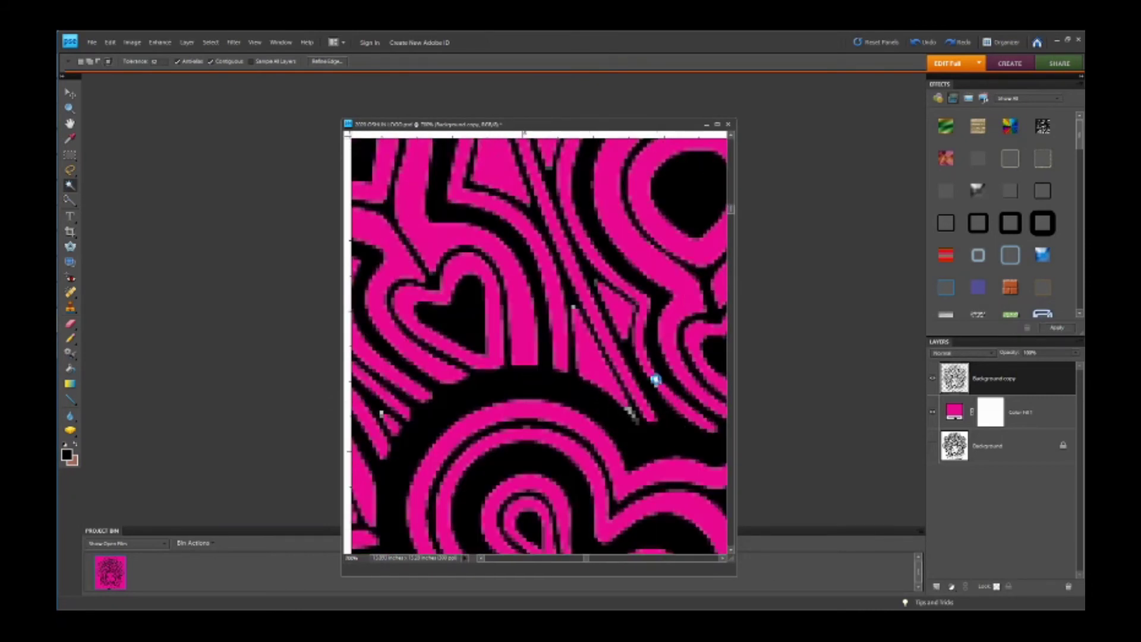
scroll(482, 466, up, 3)
click(483, 471)
key(ctrl+x)
Remove the white sliver from the narrow strip between the heart outline and the neighbouring petal's edge.
key(Page_Up)
key(Page_Up)
key(Page_Up)
key(Page_Up)
drag(586, 558, 572, 559)
key(Page_Down)
key(Page_Down)
key(Page_Down)
key(Page_Down)
key(Page_Down)
key(ctrl+minus)
key(ctrl+minus)
key(ctrl+minus)
key(ctrl+minus)
key(ctrl+equal)
key(ctrl+equal)
key(ctrl+equal)
key(ctrl+equal)
key(ctrl+equal)
key(ctrl+equal)
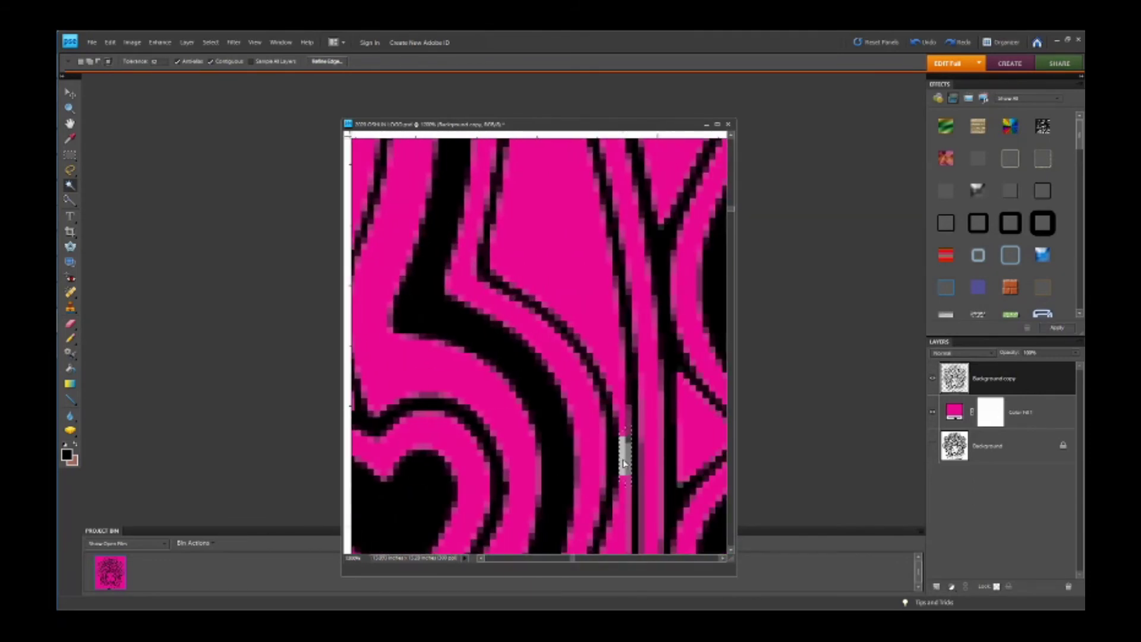
click(623, 460)
key(ctrl+x)
Cut the remaining white specks further down along the petal edges towards the curved black band.
key(Page_Down)
click(637, 518)
key(ctrl+x)
key(Page_Down)
key(Page_Down)
key(Page_Down)
click(545, 424)
key(ctrl+x)
key(Page_Down)
key(Page_Down)
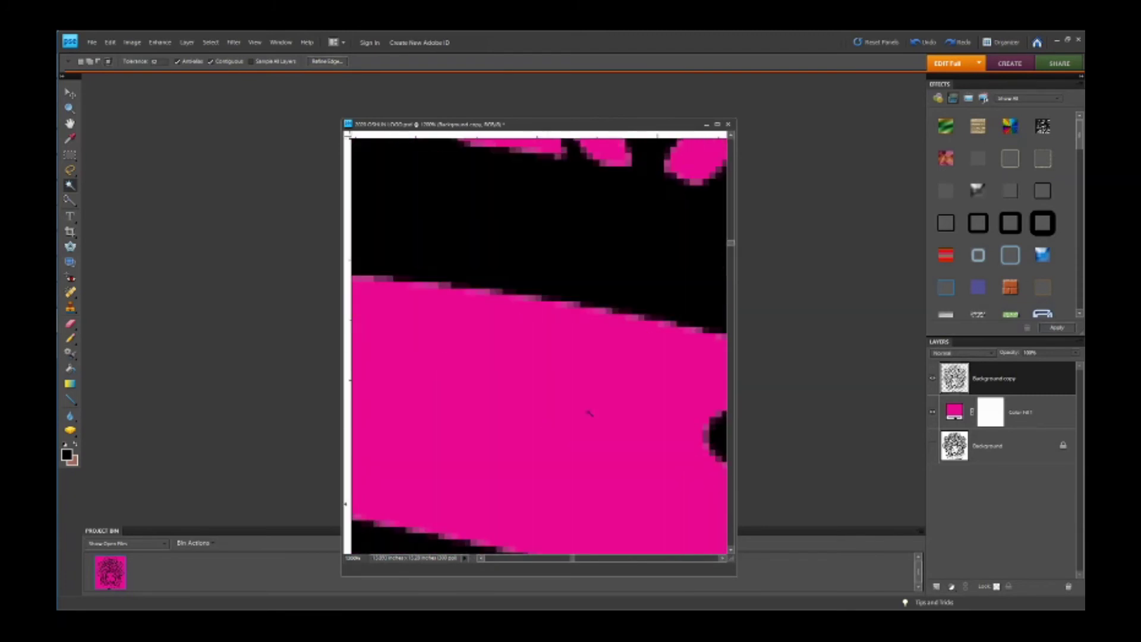
Examine the adjoining strip of line art up to the artwork's upper edge for white areas still enclosed by the lines.
click(481, 558)
key(Page_Up)
key(Page_Up)
key(Page_Up)
key(Page_Up)
key(Page_Up)
key(Page_Up)
key(Page_Up)
key(Page_Up)
key(Page_Up)
key(Page_Up)
key(Page_Up)
key(Page_Up)
key(Page_Up)
Cut four leftover white fragments from the line art while working down the neighbouring strip of the duplicated layer.
click(481, 559)
key(Page_Down)
key(Page_Down)
key(Page_Down)
key(Page_Down)
key(Page_Down)
key(Page_Down)
key(Page_Down)
click(546, 485)
key(ctrl+x)
click(567, 517)
key(ctrl+x)
click(731, 550)
click(648, 418)
key(ctrl+x)
click(659, 437)
key(ctrl+x)
Cut the white piece from the narrow triangle below the curved black bands and select the small gap between the lines beside it.
key(Page_Down)
key(Page_Down)
key(Page_Down)
click(481, 559)
key(Page_Up)
key(Page_Up)
click(465, 378)
key(ctrl+x)
click(369, 297)
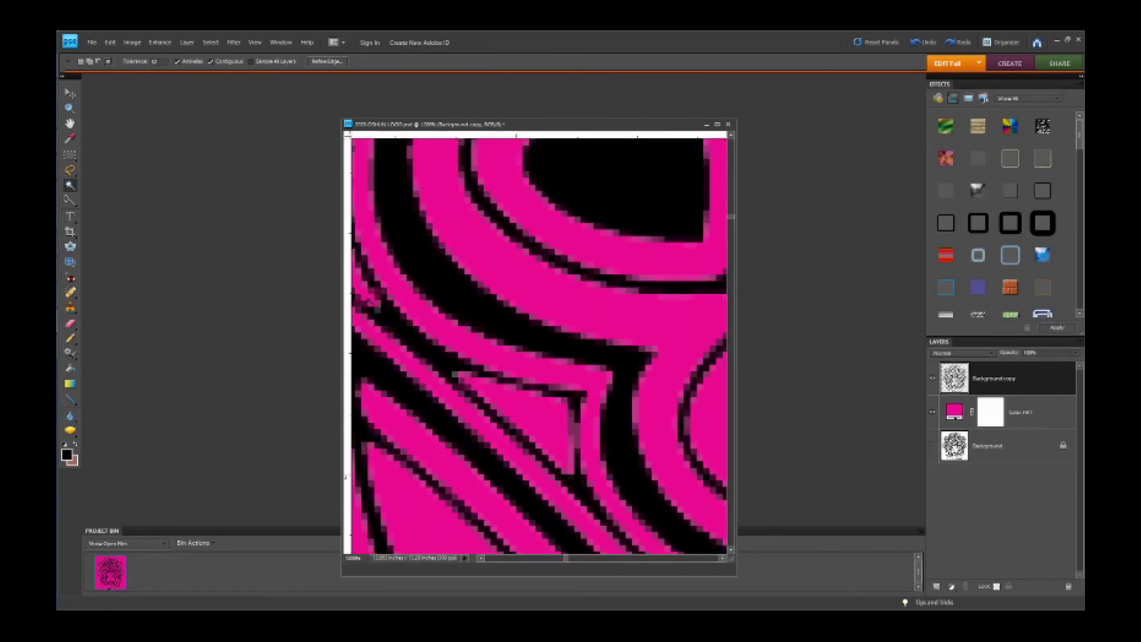
Delete the last leftover white sliver between the lines in the adjacent strip of the duplicated layer and clear the selection.
scroll(527, 247, up, 4)
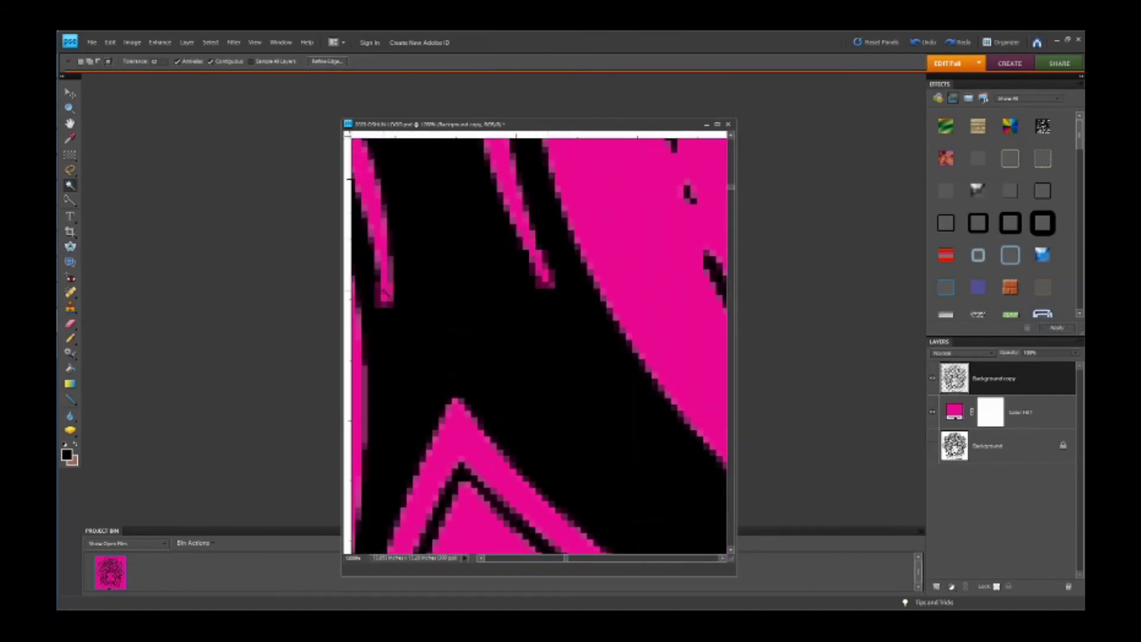
scroll(384, 292, down, 3)
key(x)
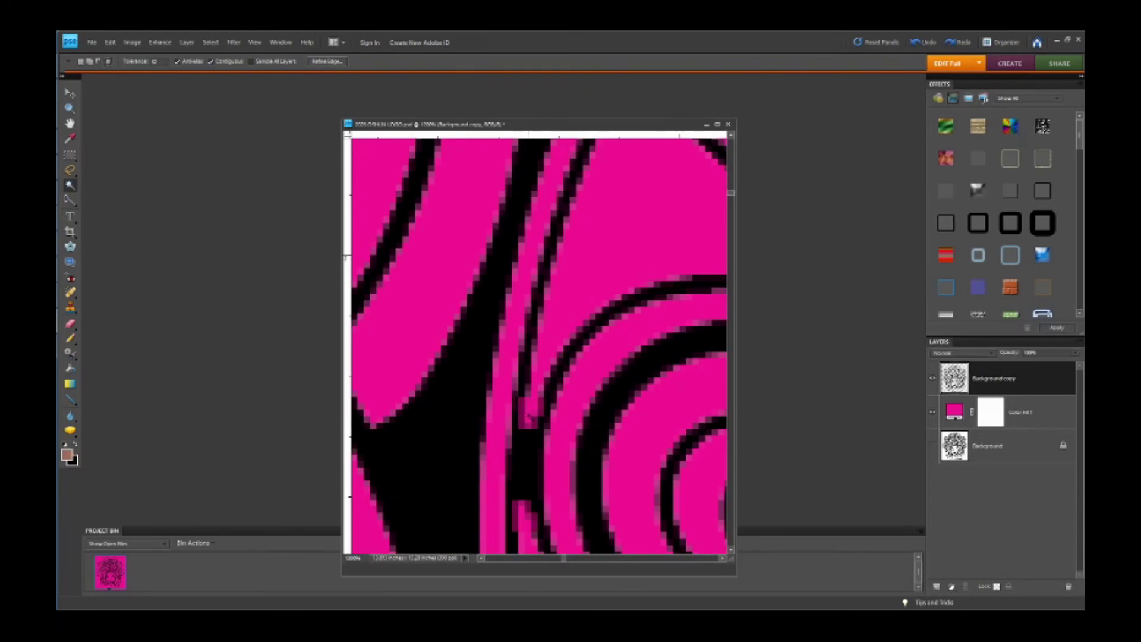
scroll(528, 419, down, 5)
scroll(539, 357, down, 5)
click(481, 559)
click(543, 210)
key(Delete)
key(ctrl+d)
Check the entire portrait and mandala headdress against the magenta fill for any remaining white areas.
key(ctrl+minus)
key(ctrl+minus)
key(ctrl+minus)
key(ctrl+minus)
key(ctrl+minus)
key(ctrl+minus)
key(ctrl+minus)
key(ctrl+minus)
key(ctrl+minus)
key(ctrl+minus)
key(ctrl+minus)
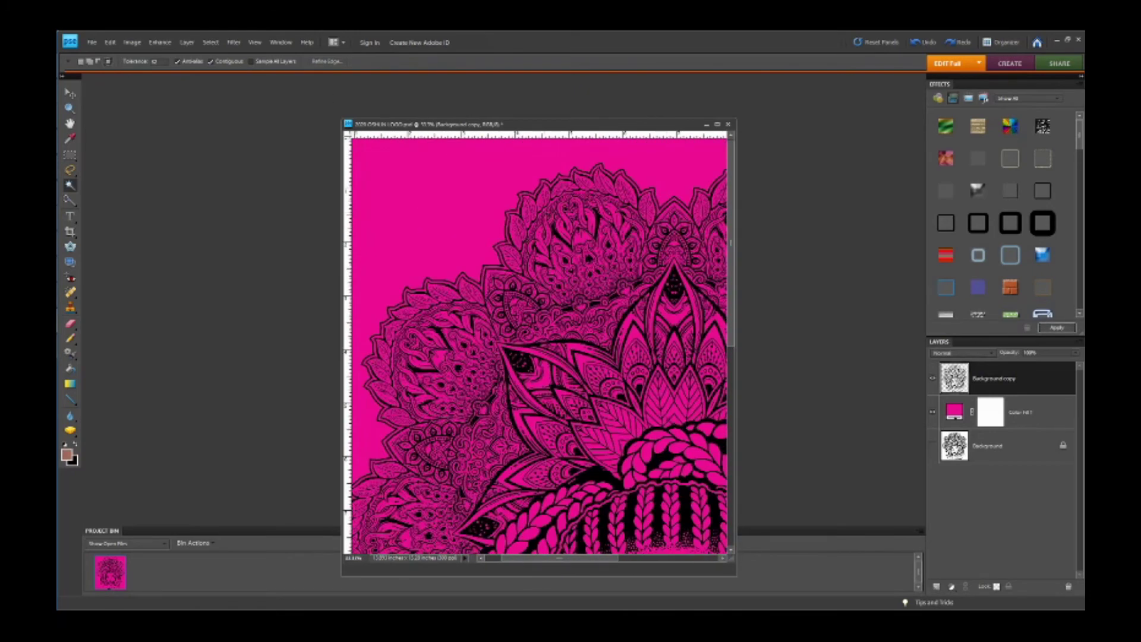
key(ctrl+minus)
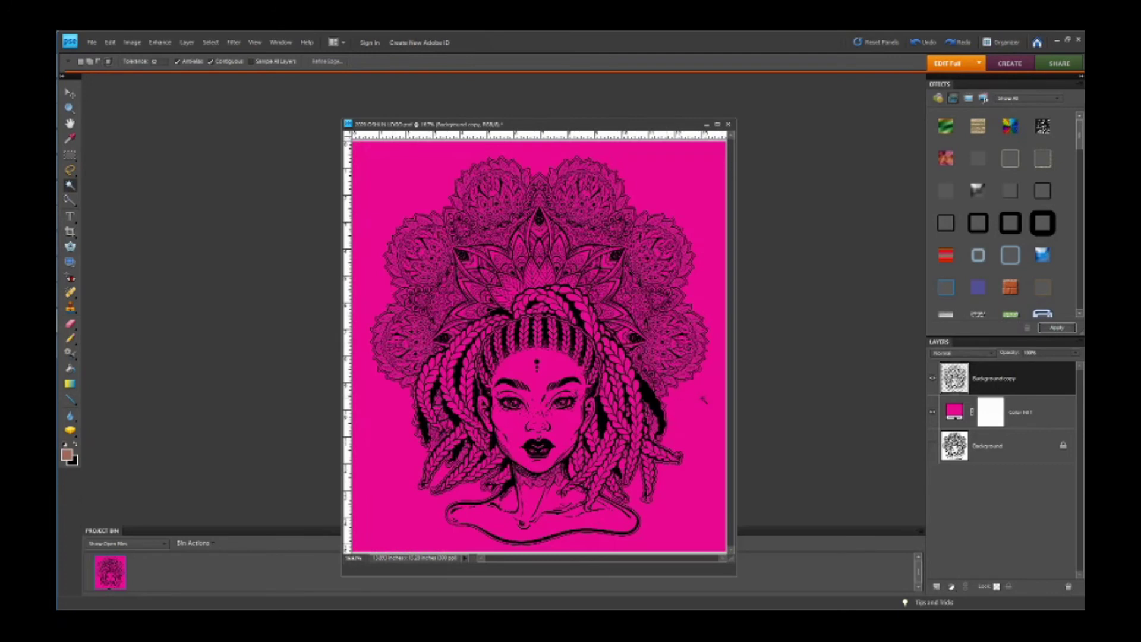